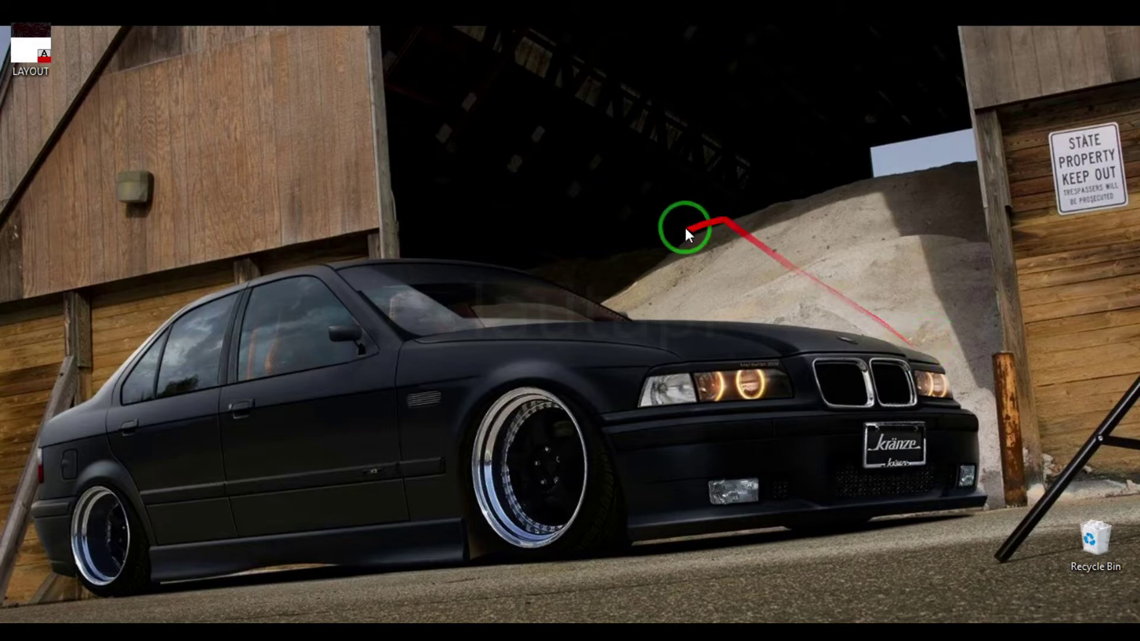
Refresh the desktop, then launch AutoCAD 2013 from the Start menu to a blank Drawing1.dwg
right_click(628, 225)
click(565, 283)
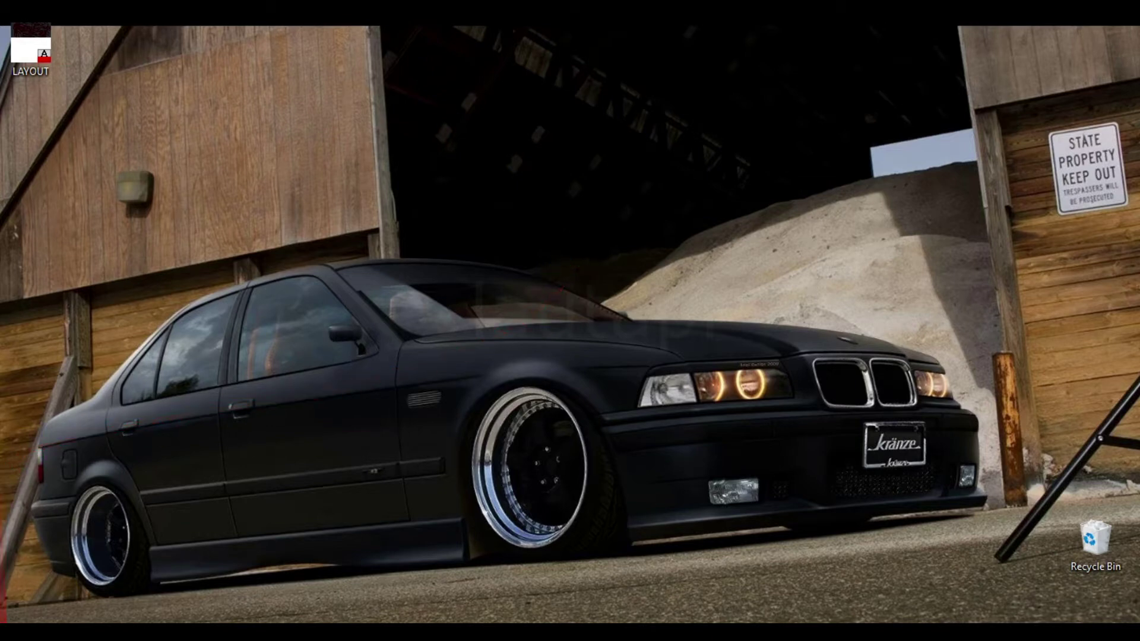
click(29, 616)
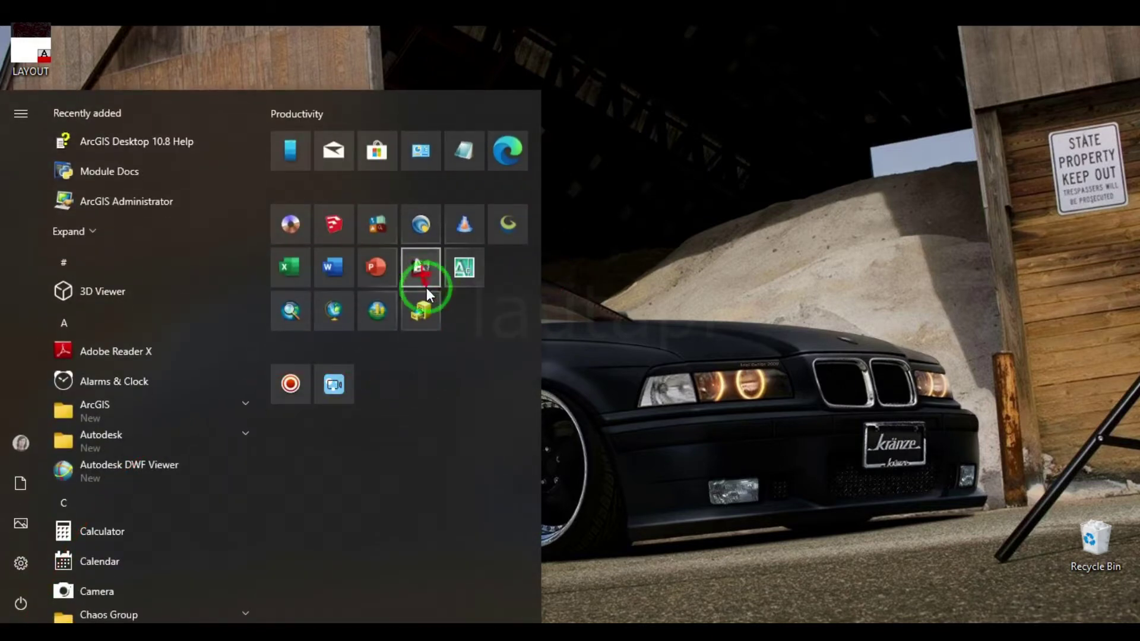
click(421, 271)
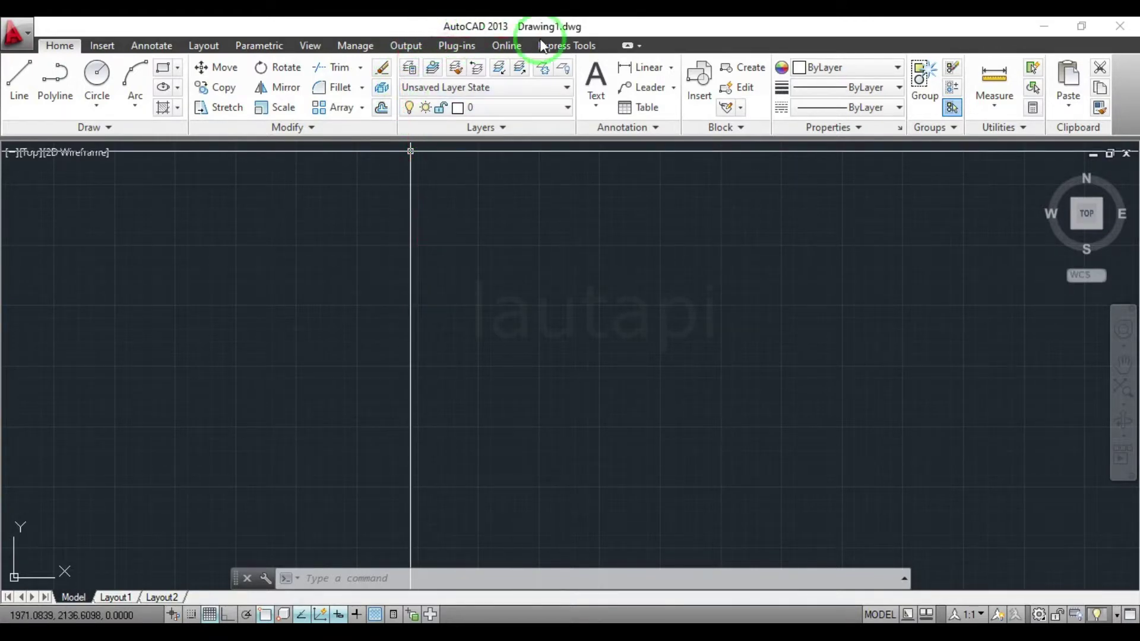
Open the LAYOUT.dwg drawing from the Desktop
drag(589, 30, 447, 59)
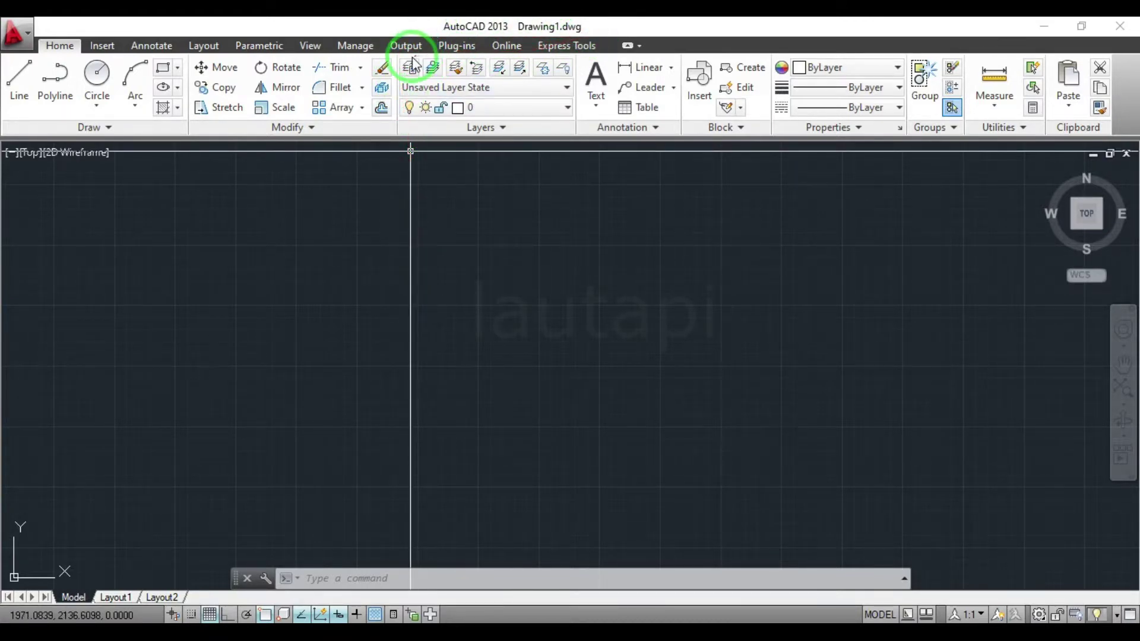
click(26, 42)
mouse_move(51, 158)
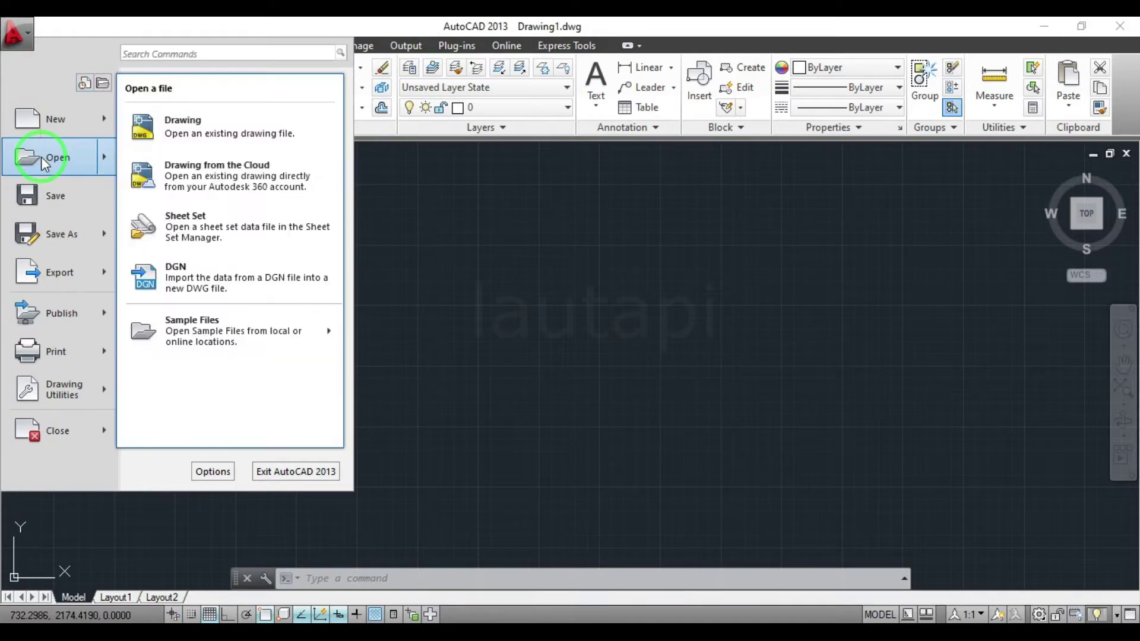
click(41, 157)
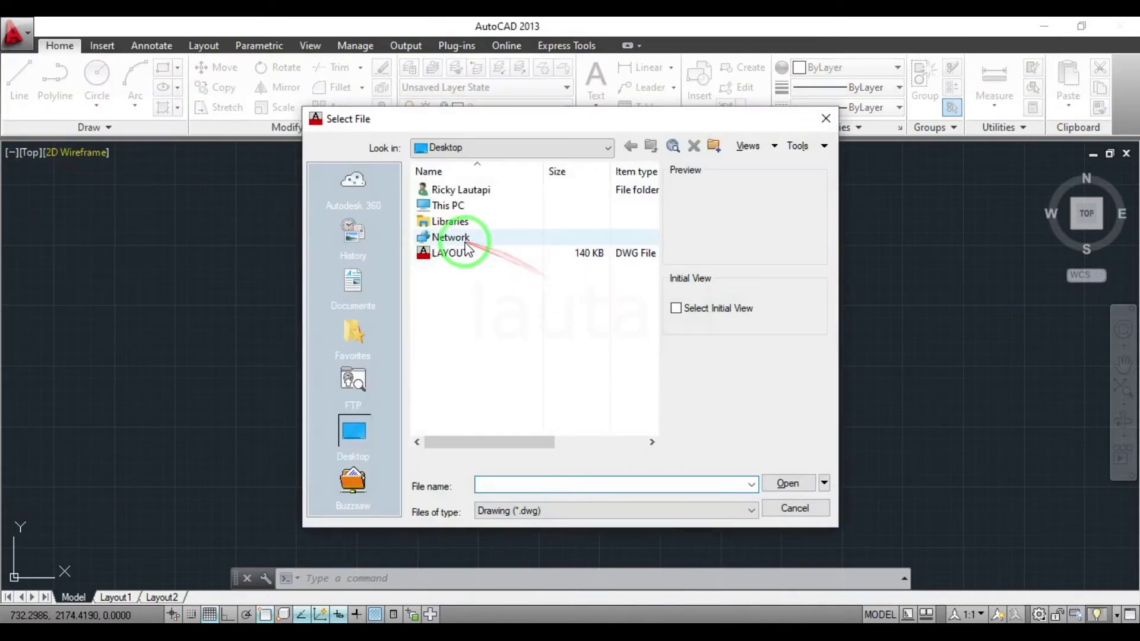
click(451, 252)
click(788, 483)
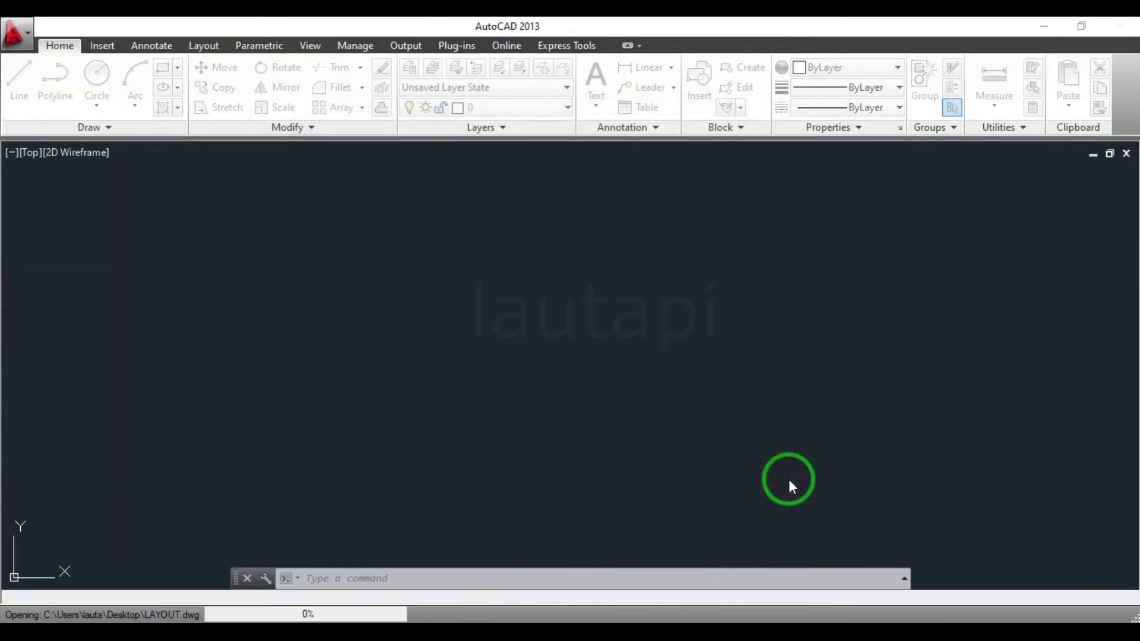
Zoom and pan to frame the survey points and labels of LAYOUT.dwg
scroll(455, 376, up, 5)
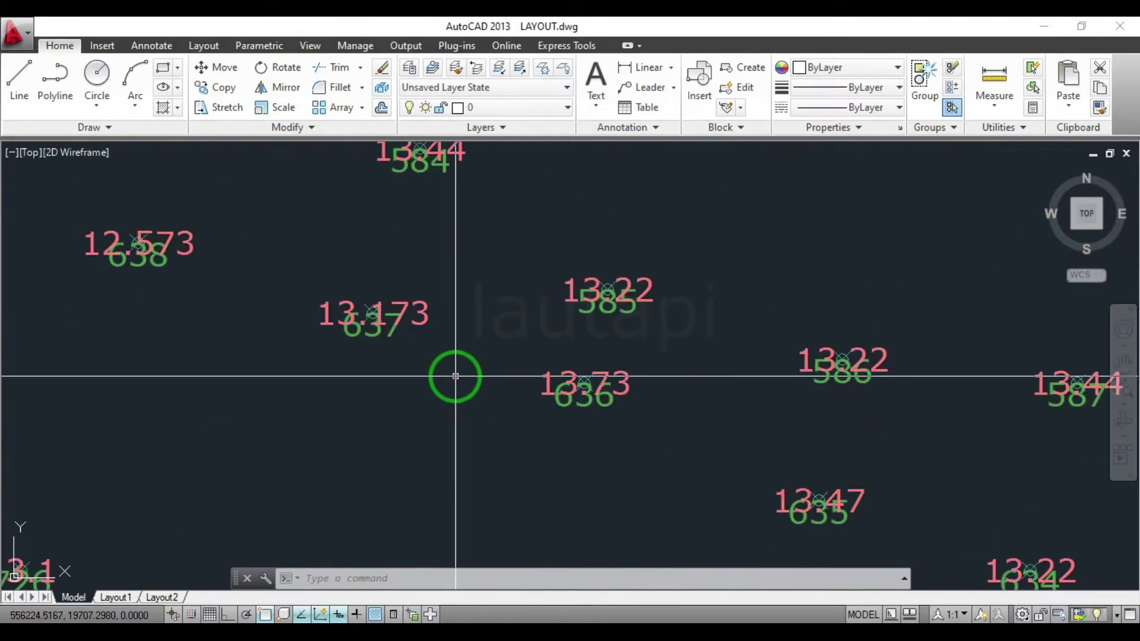
scroll(476, 369, down, 1)
scroll(512, 459, down, 3)
scroll(516, 351, down, 2)
scroll(496, 324, down, 1)
scroll(483, 394, down, 2)
middle_drag(461, 326, 433, 354)
scroll(435, 347, up, 2)
scroll(439, 341, up, 3)
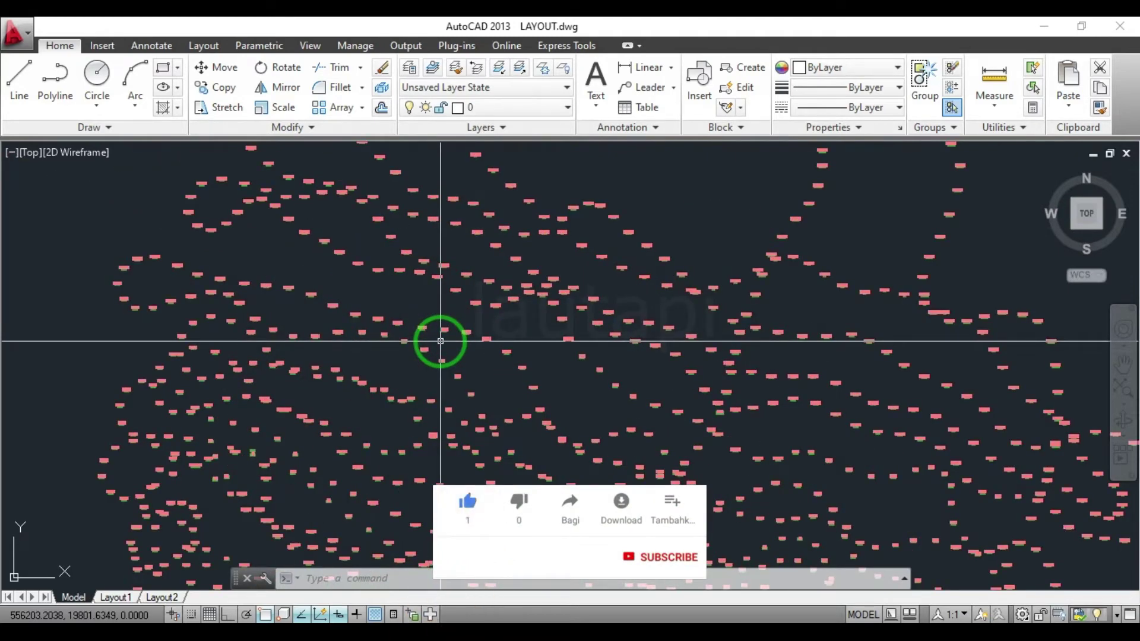
Draw a six-vertex polyline (PL) through the survey points along the route
text(pl)
key(Return)
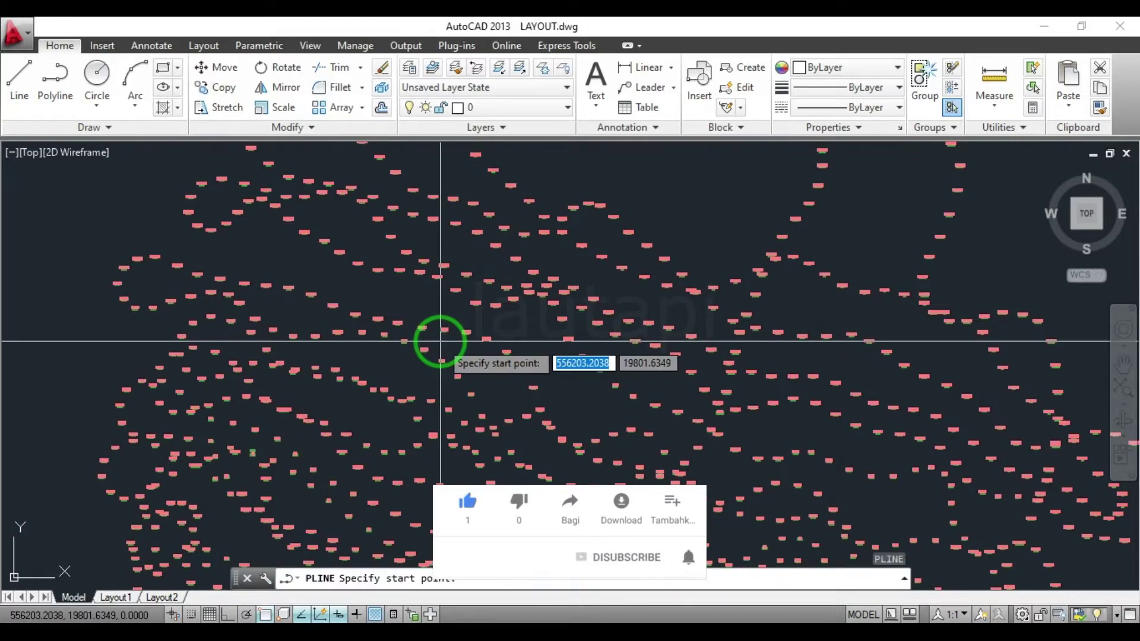
click(401, 252)
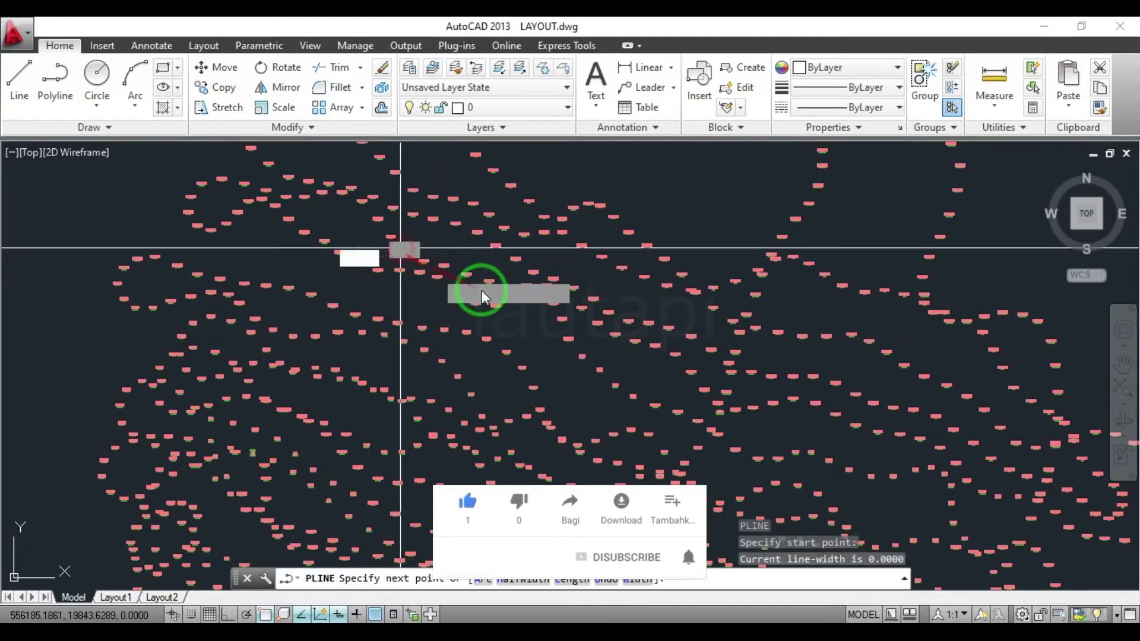
click(582, 307)
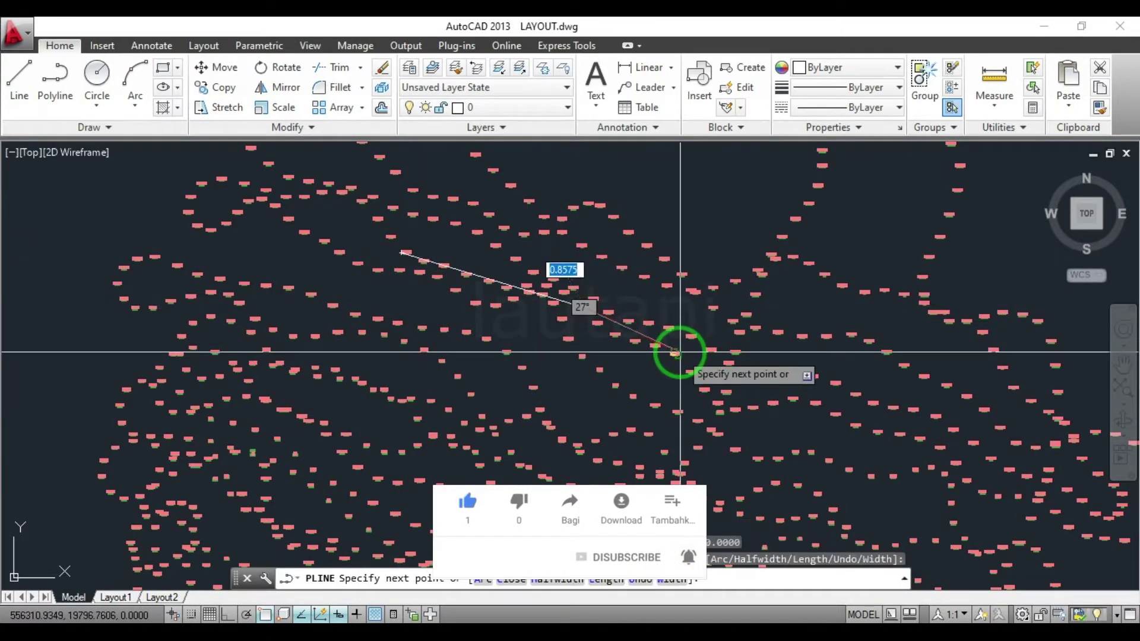
middle_drag(702, 373, 624, 287)
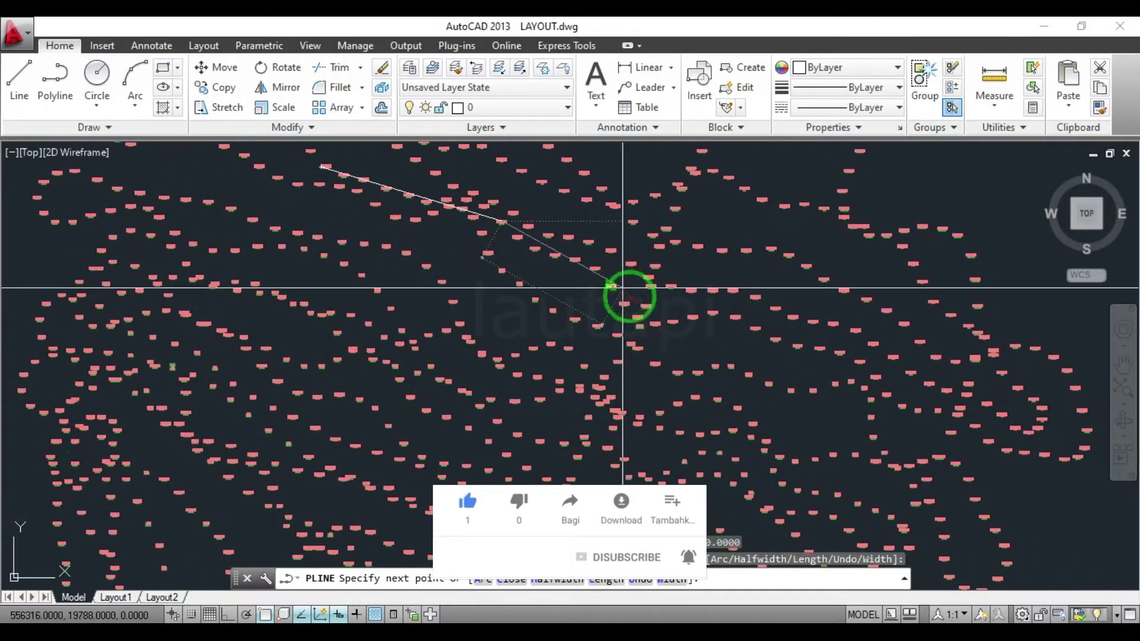
click(656, 323)
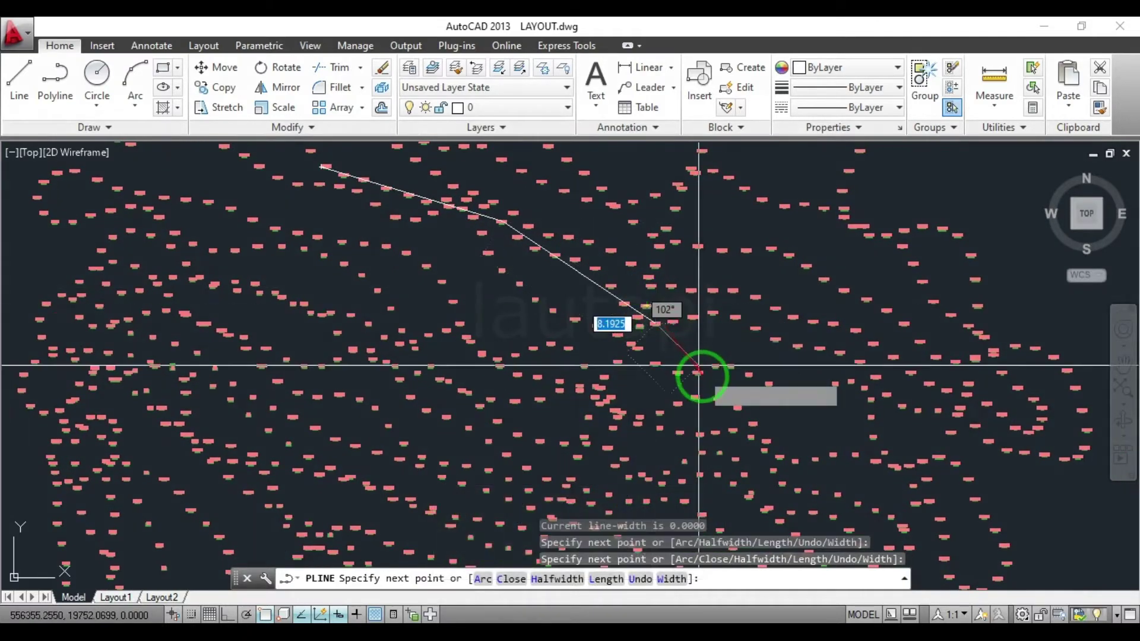
click(715, 407)
middle_drag(715, 407, 637, 273)
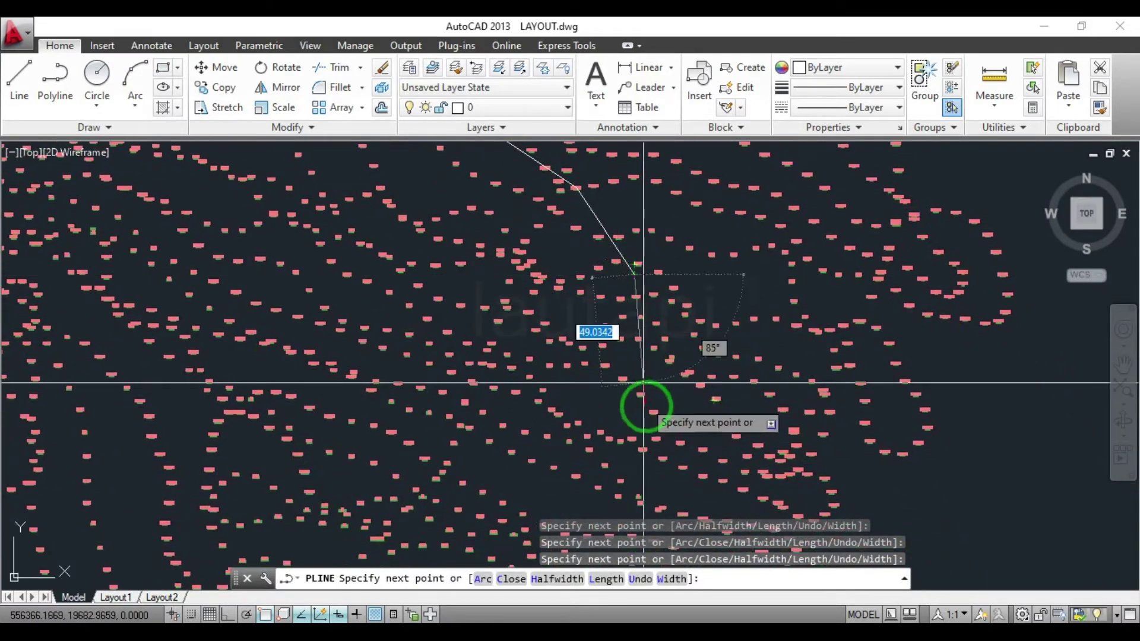
click(650, 412)
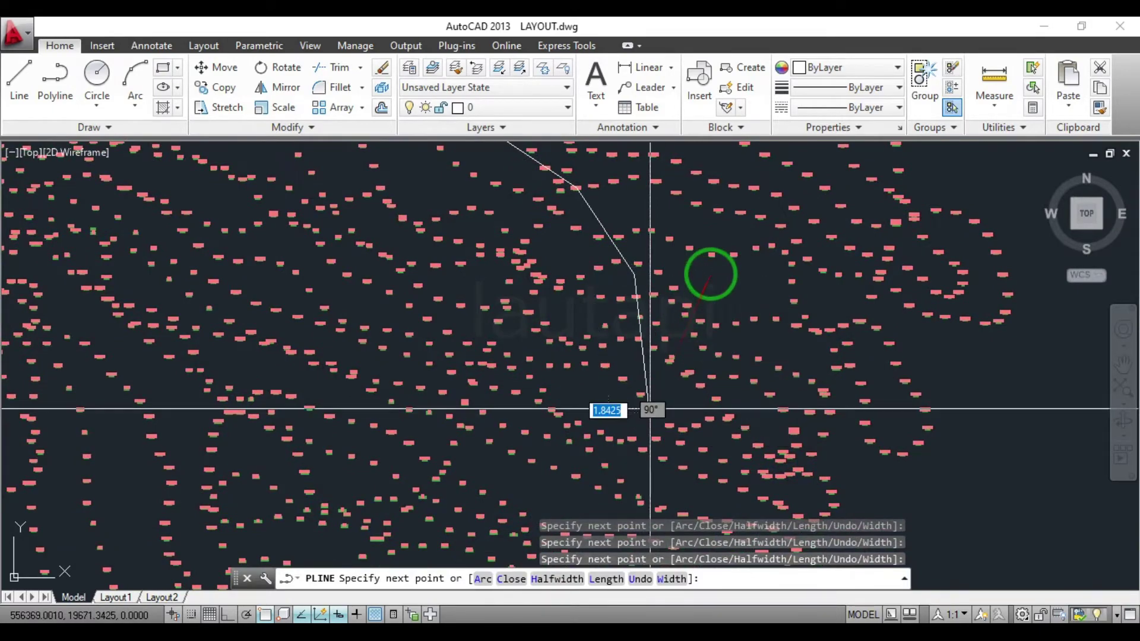
scroll(711, 275, down, 2)
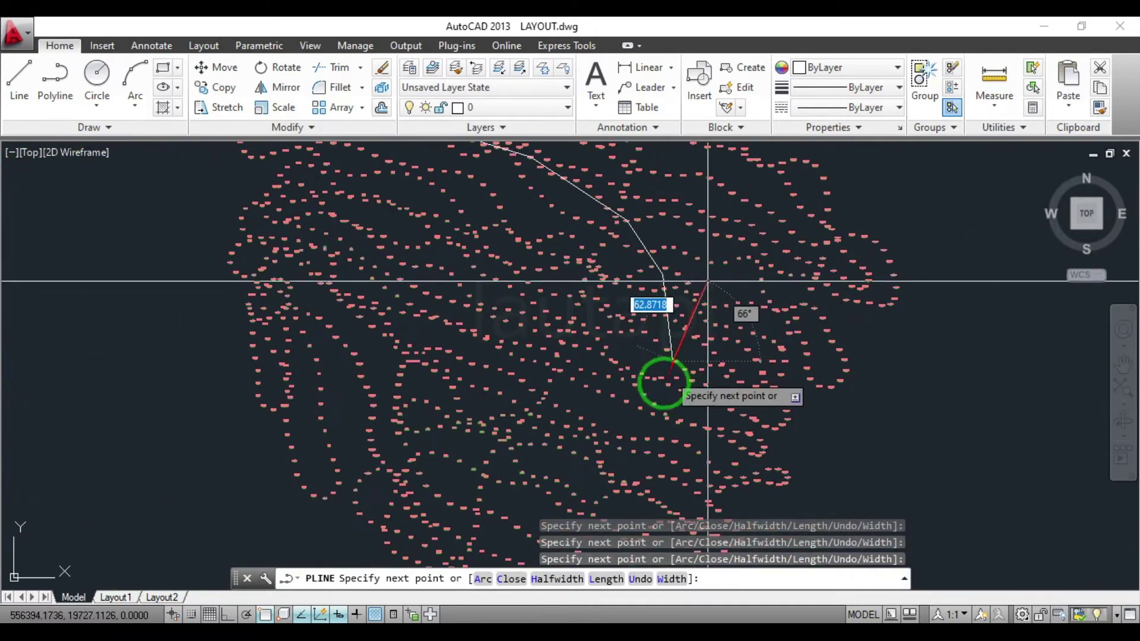
click(632, 426)
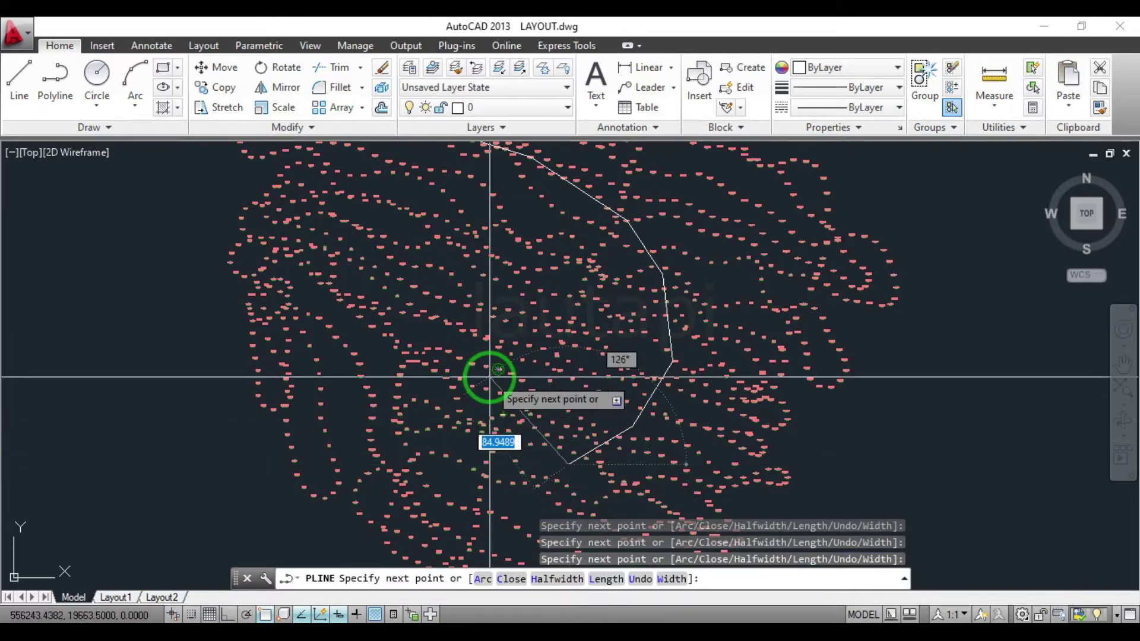
key(Return)
Pan and zoom back to the alignment's first segment
middle_drag(508, 344, 539, 433)
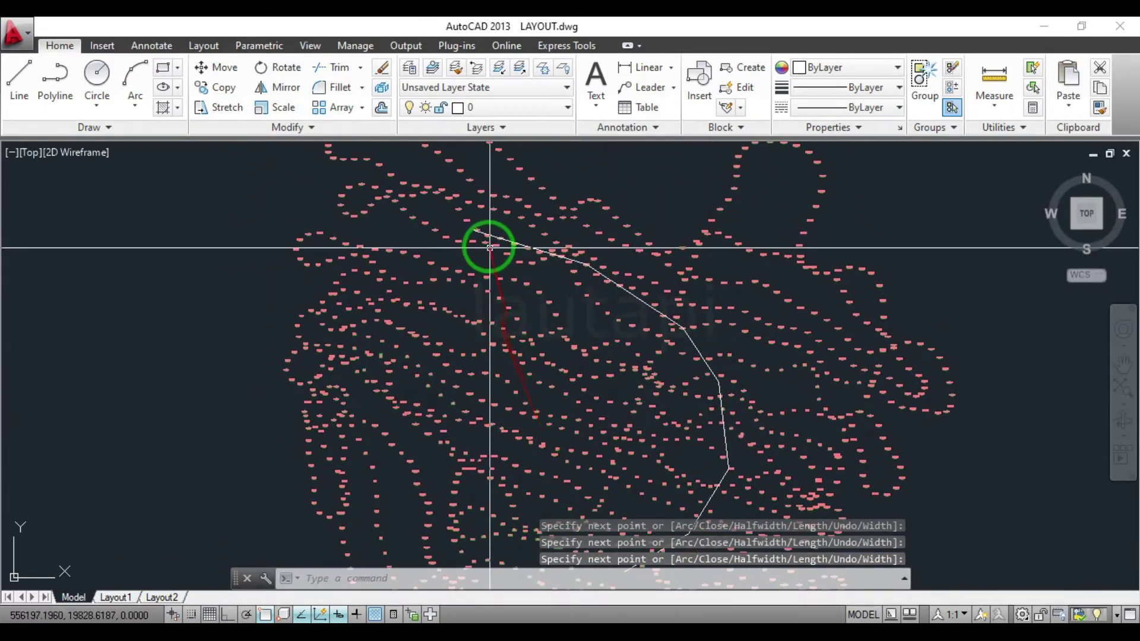
scroll(484, 241, up, 5)
middle_drag(485, 240, 534, 350)
scroll(534, 349, up, 3)
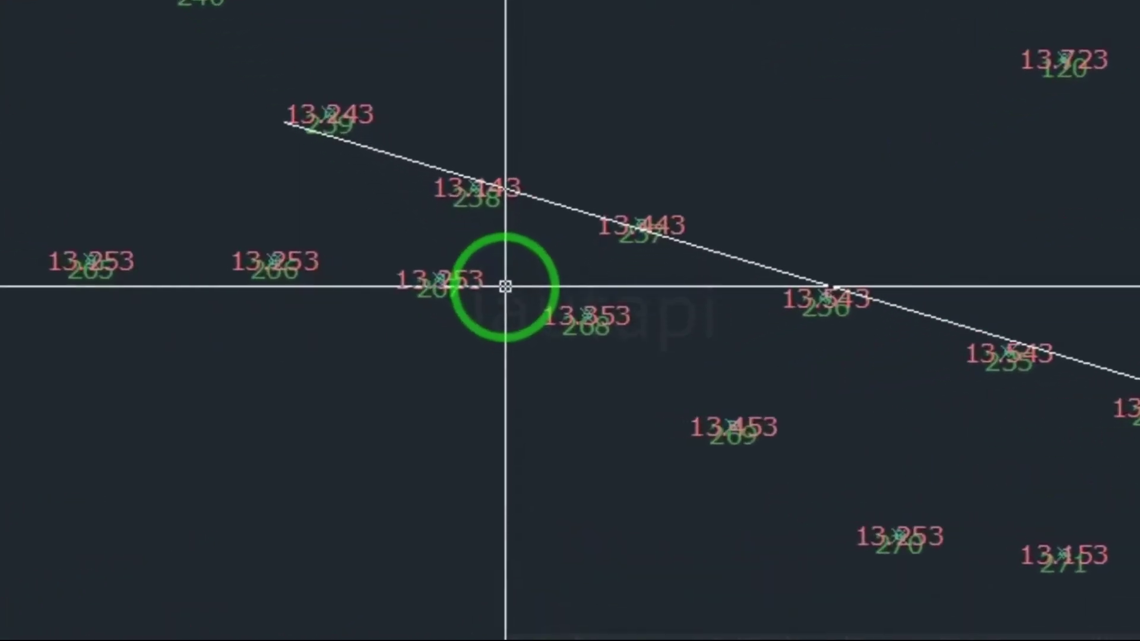
Load the LAUTAPI STA routine from Local Disk D: via APPLOAD and close the loader
text(A)
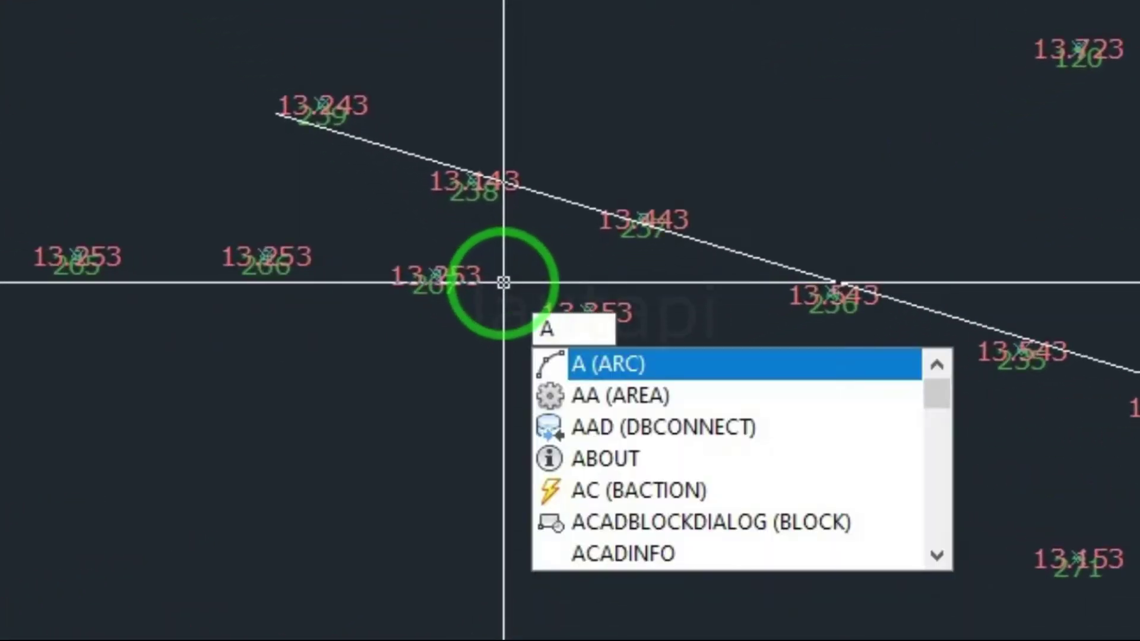
text(P)
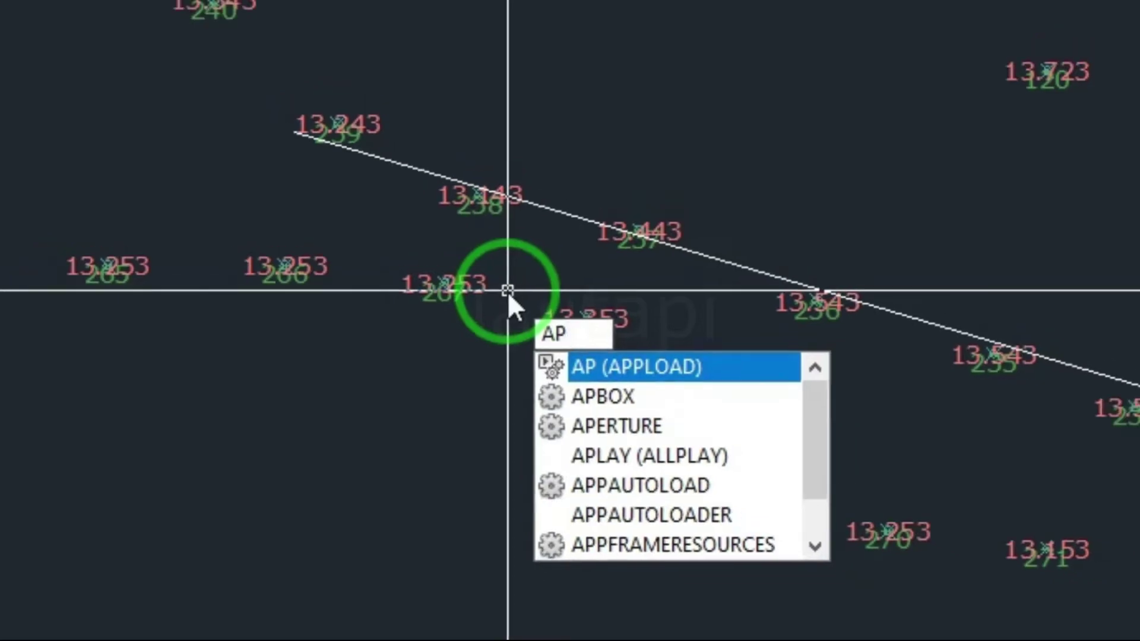
key(Return)
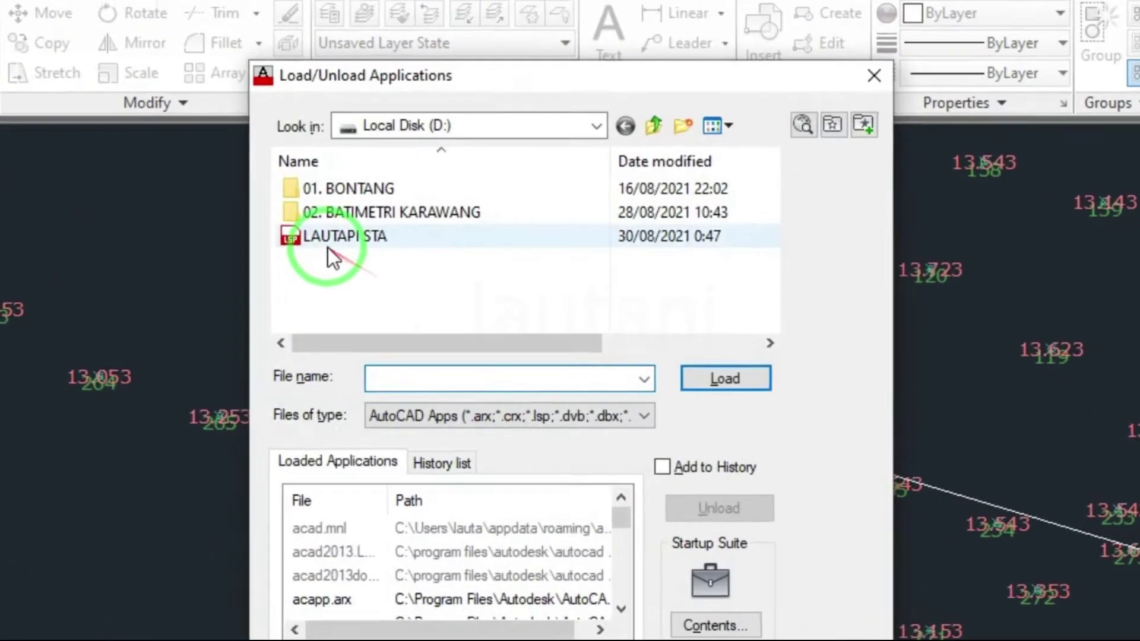
click(328, 249)
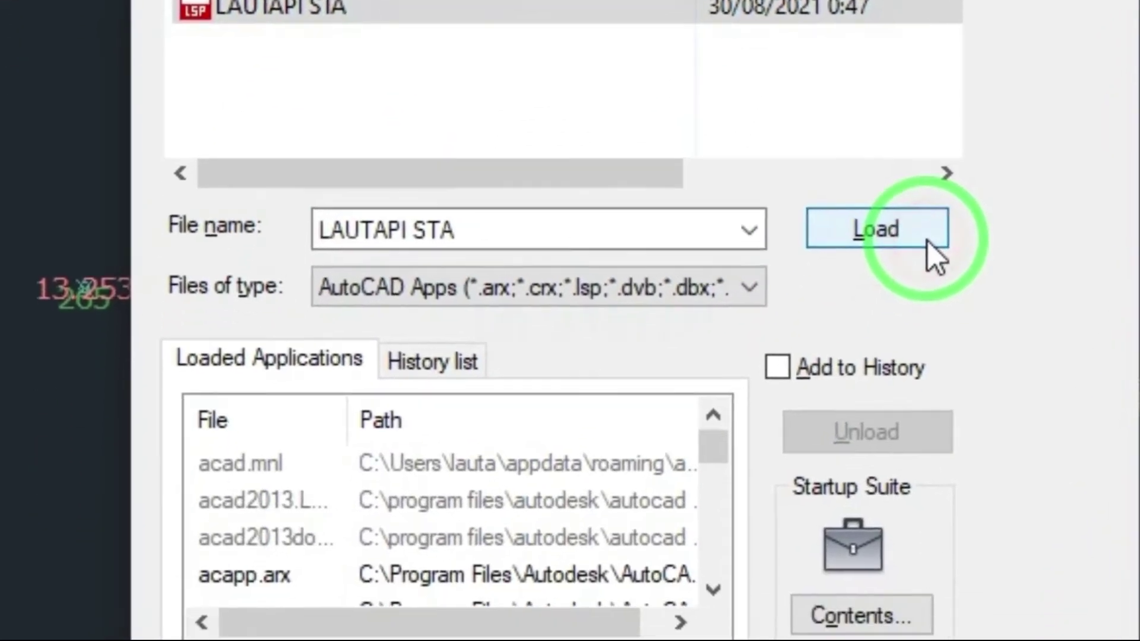
click(928, 241)
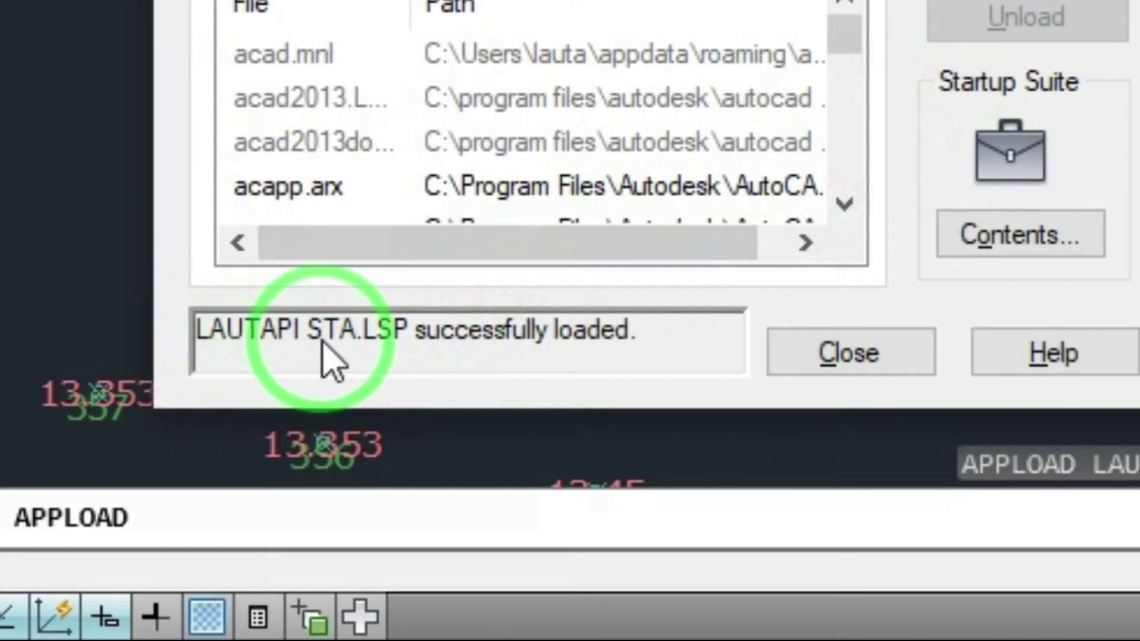
click(871, 355)
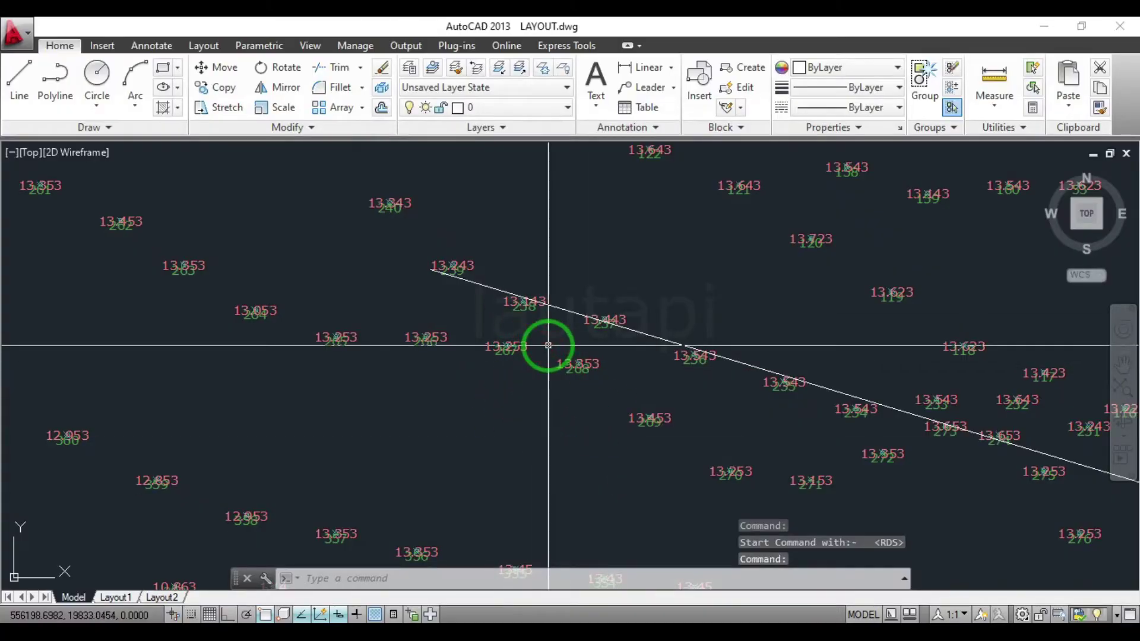
Run LAUTAPISTA with scale factor 1, start station 0, interval 25, tick spacing 5 and option 0
text(l)
text(autapista)
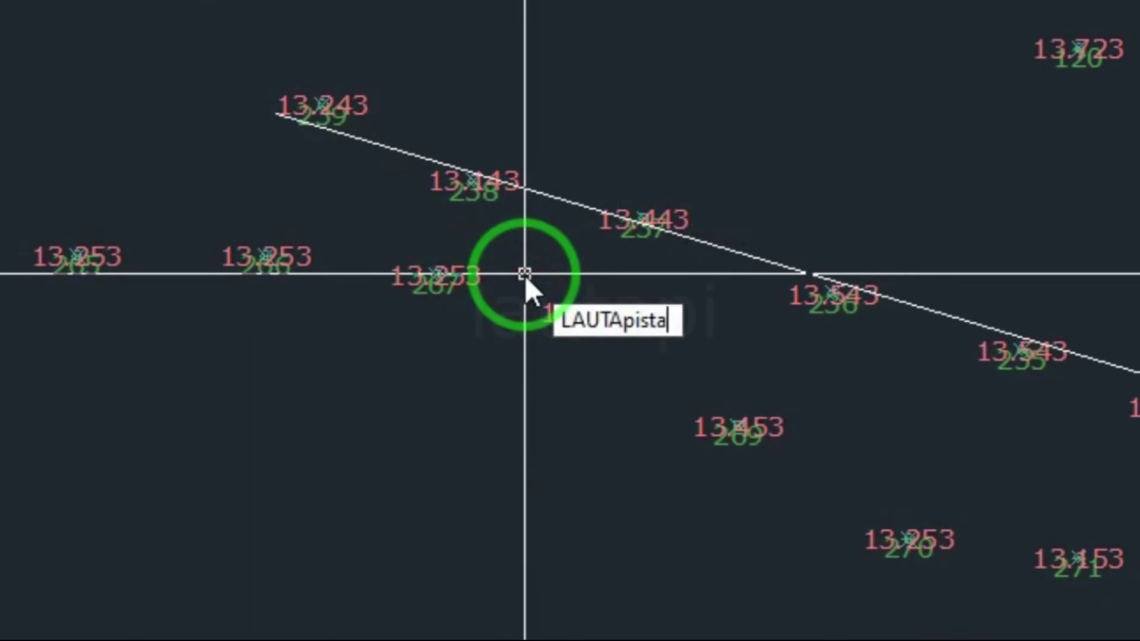
key(Return)
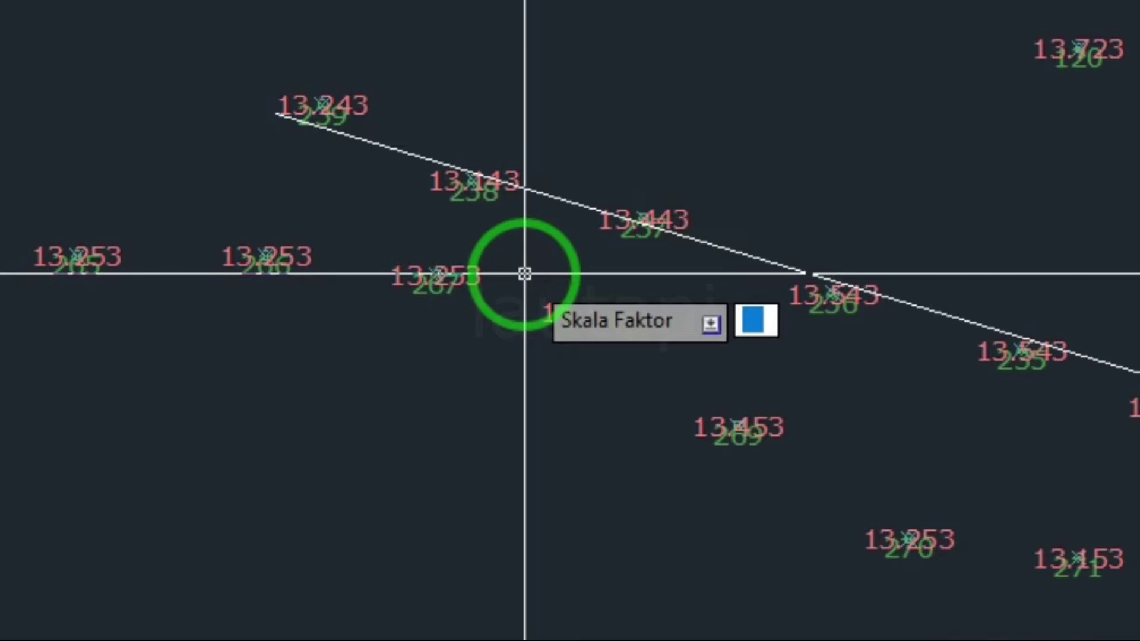
text(1)
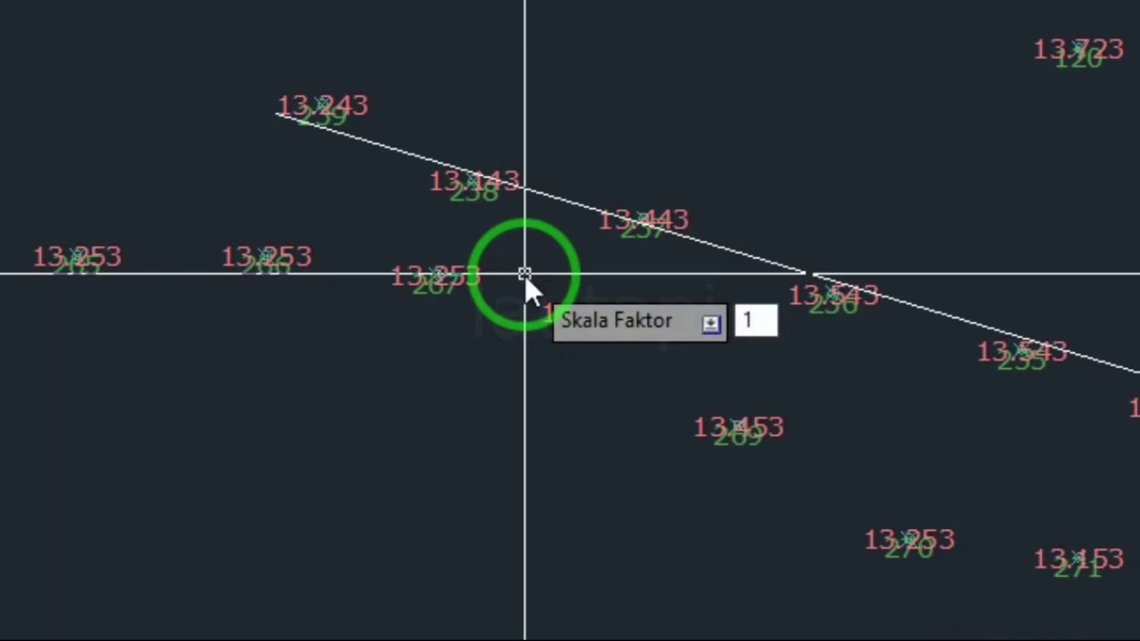
key(Return)
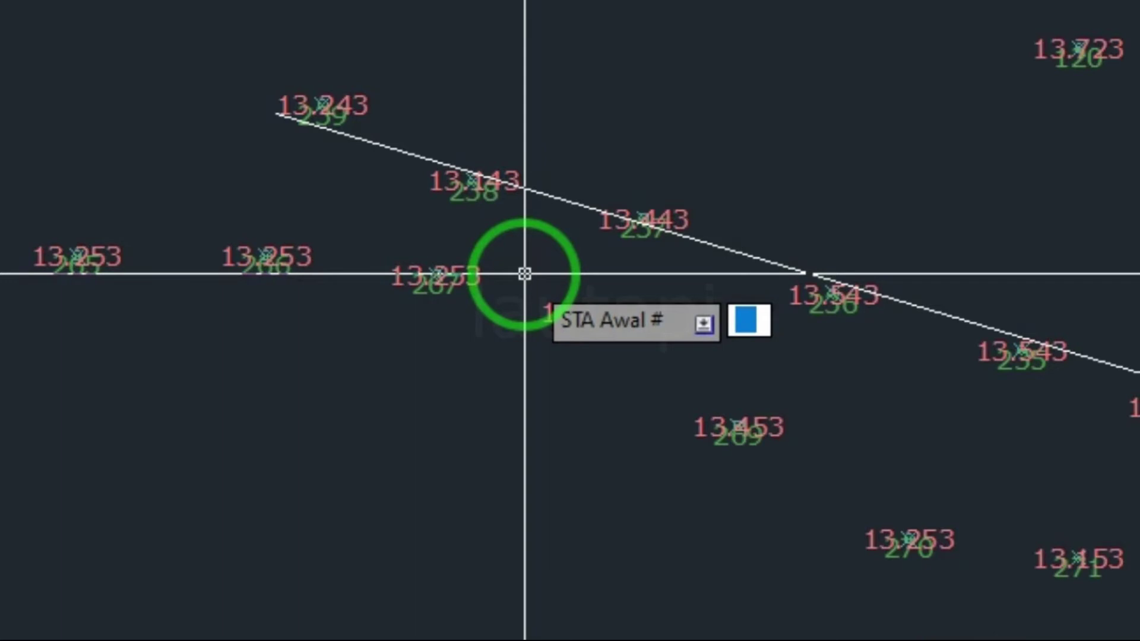
text(0)
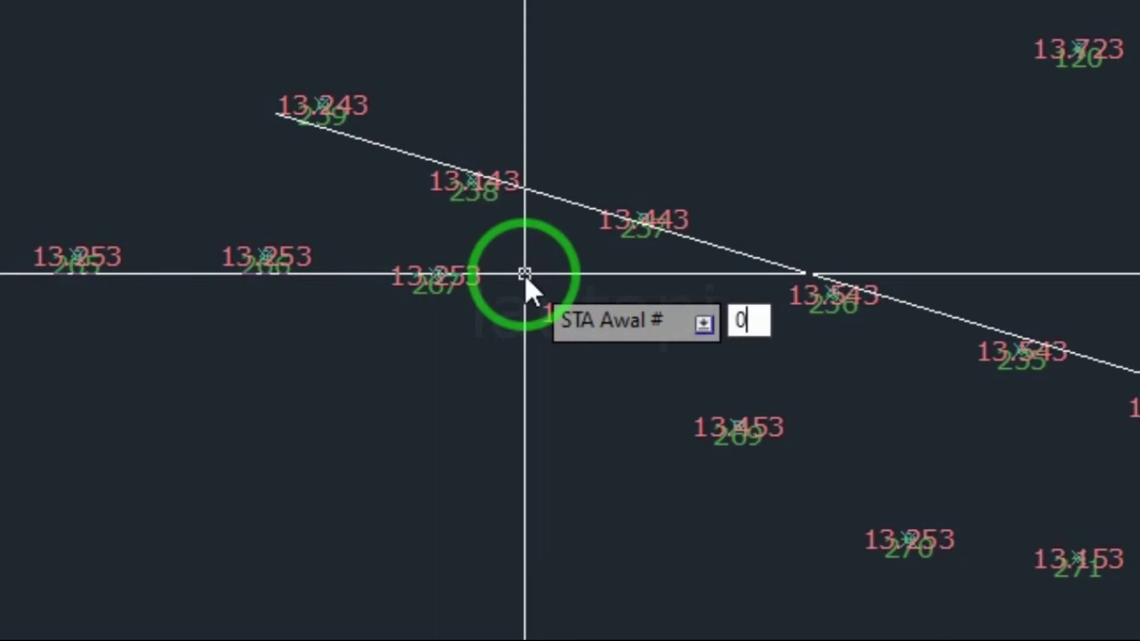
key(Return)
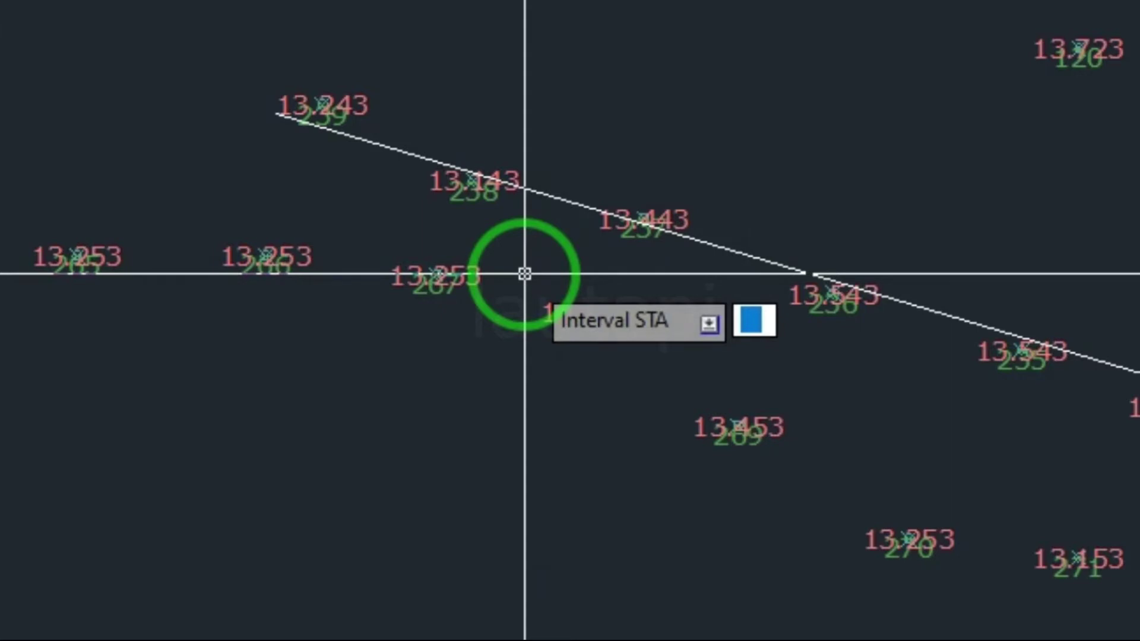
text(25)
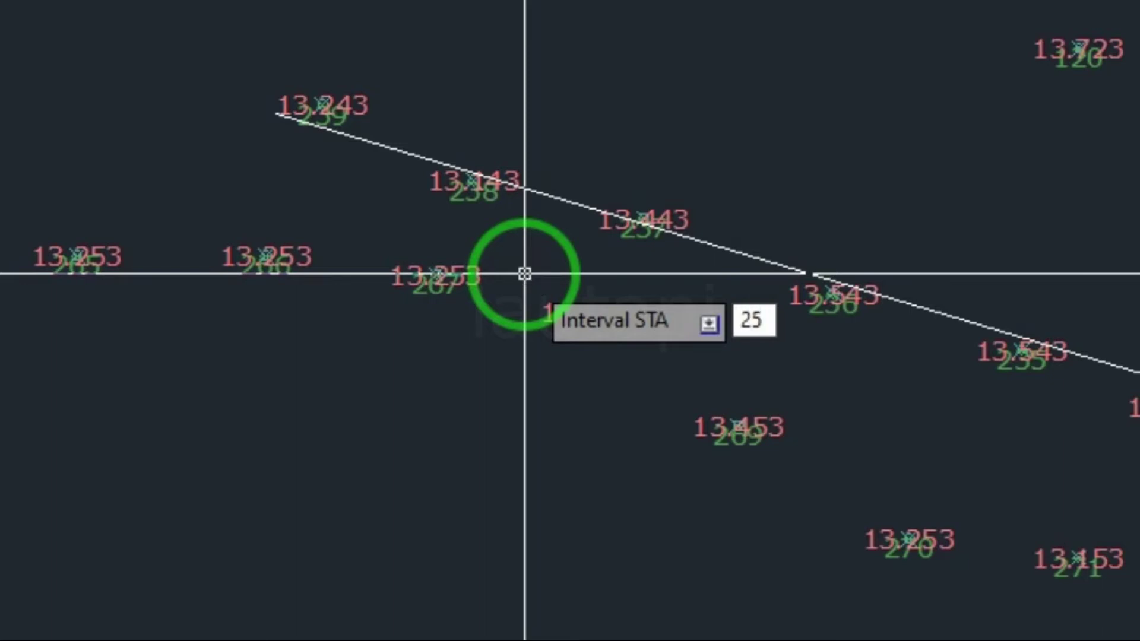
key(Return)
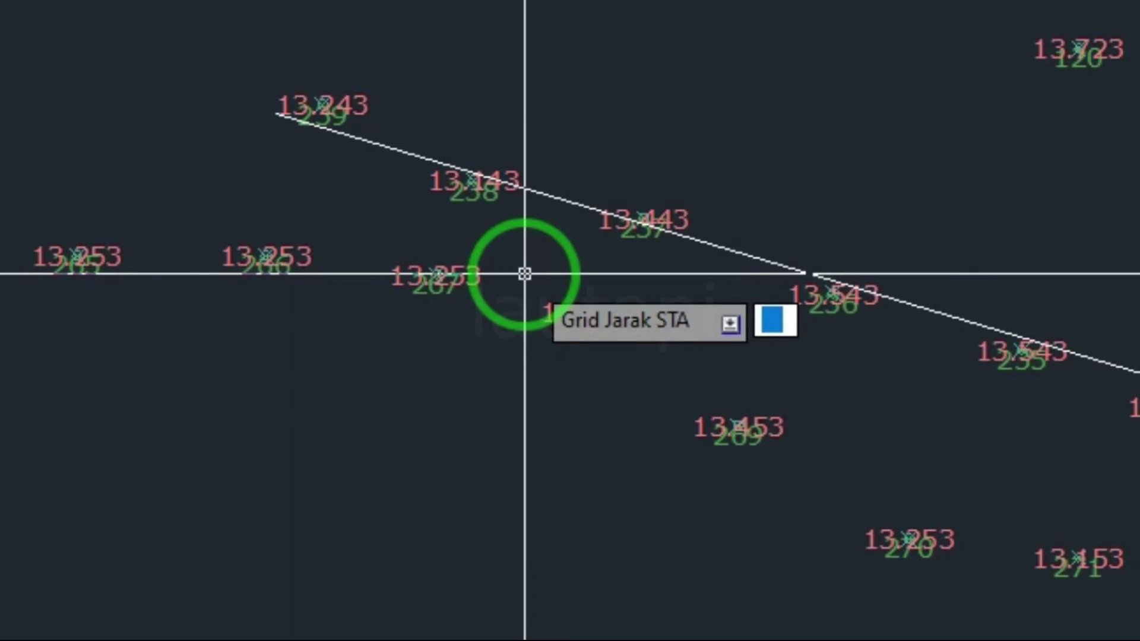
text(5)
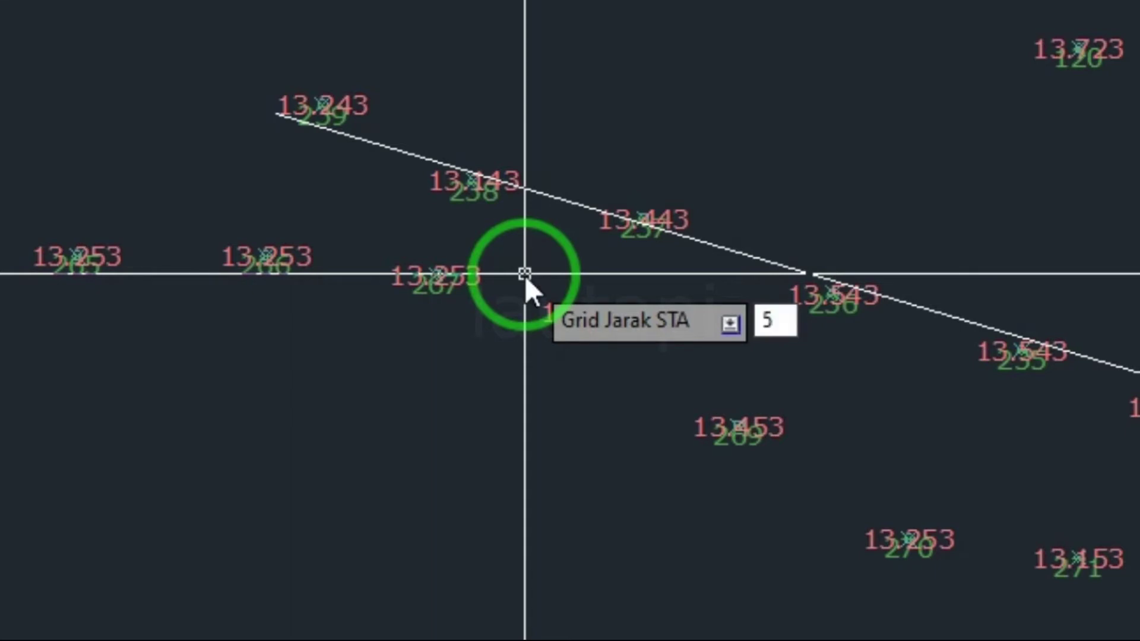
key(Return)
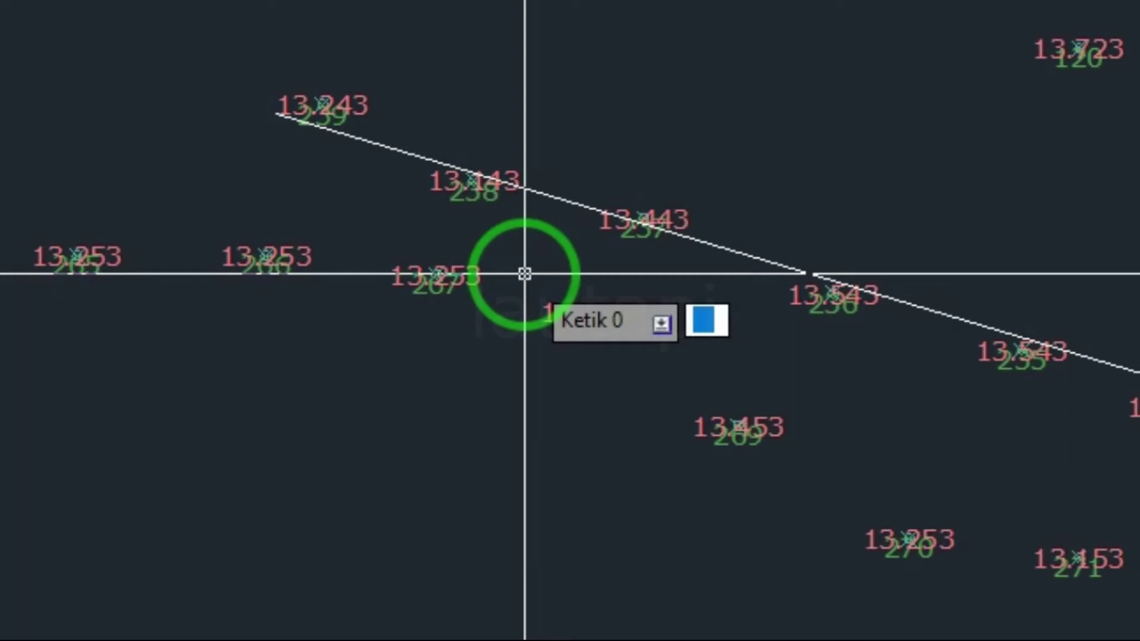
text(0)
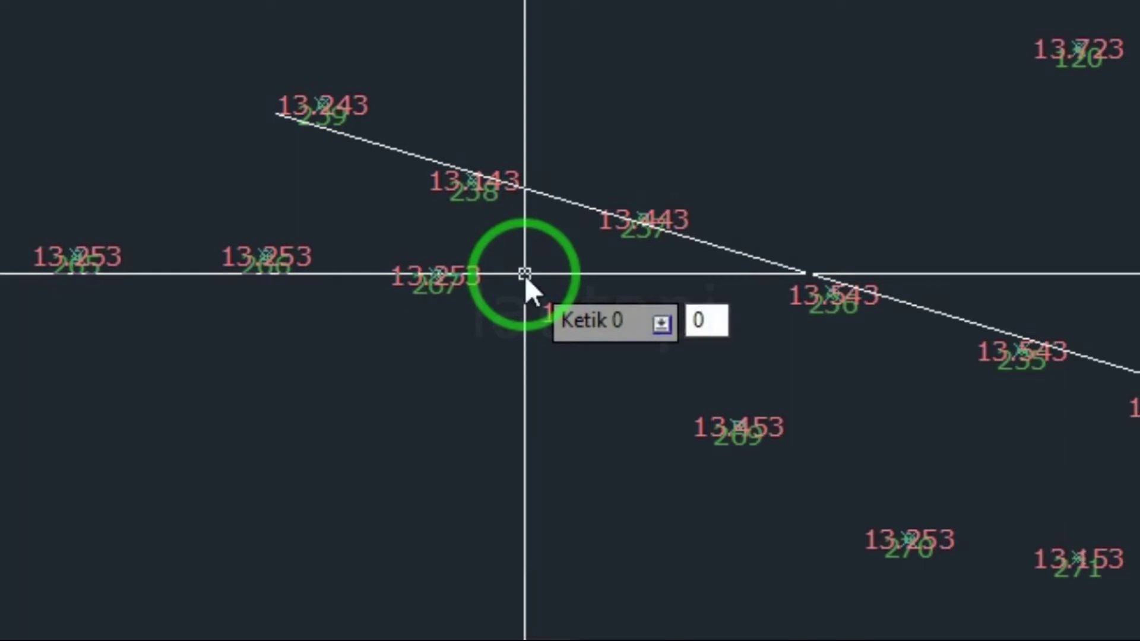
key(Return)
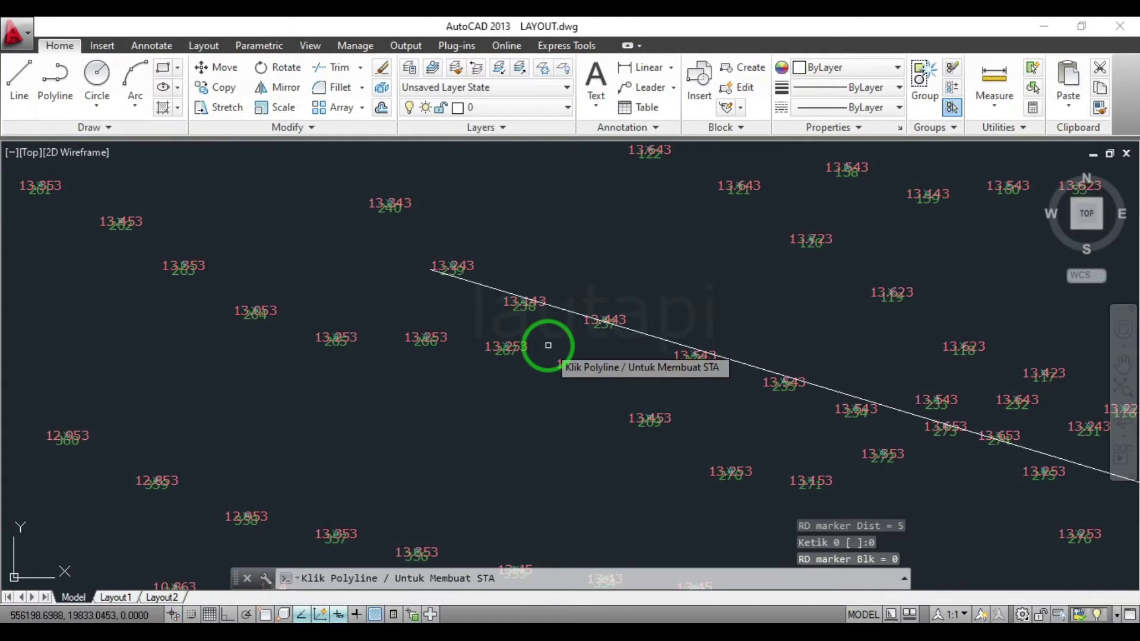
Pick the alignment polyline to generate station ticks and green labels
click(572, 307)
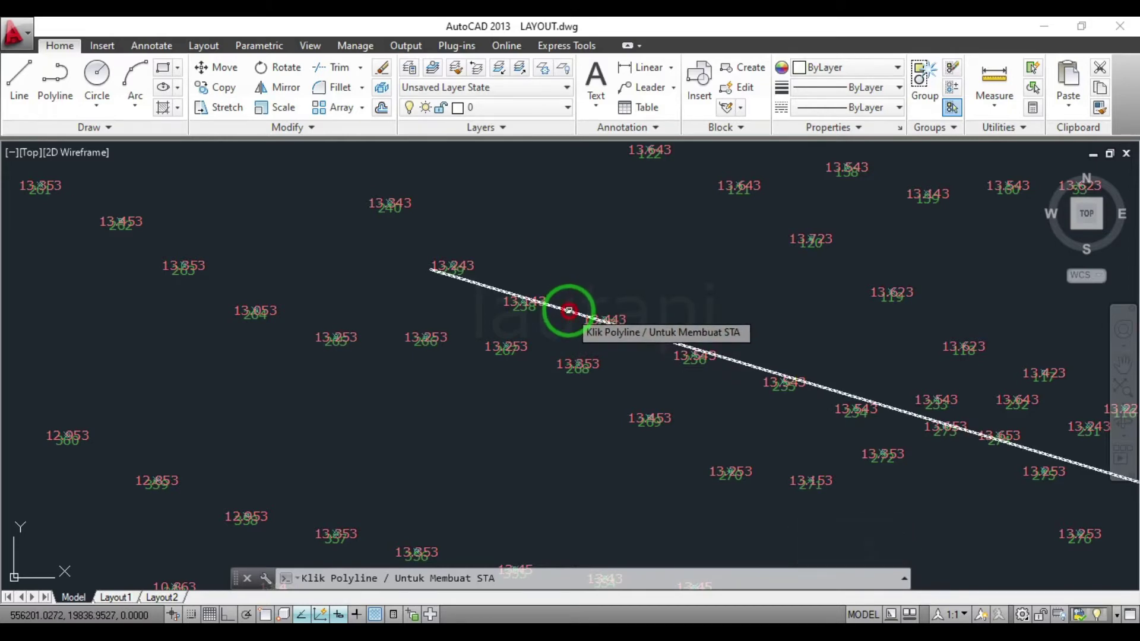
click(567, 310)
scroll(568, 310, down, 2)
scroll(567, 317, down, 3)
scroll(567, 318, down, 3)
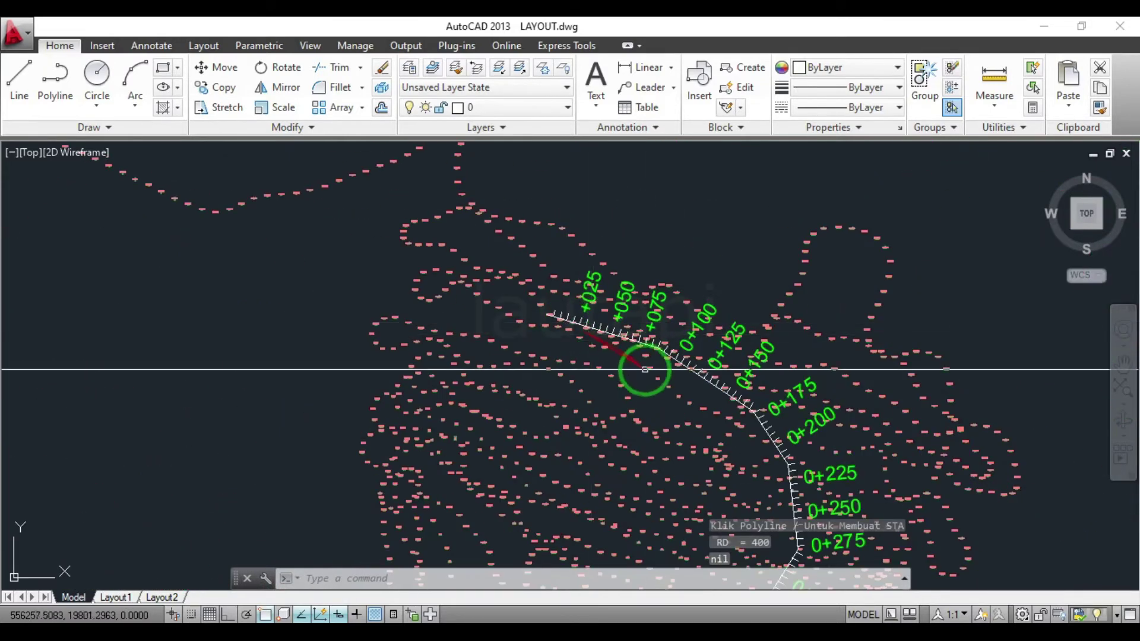
Pan along the alignment to inspect labels 0+025 through 0+275
middle_drag(644, 371, 599, 208)
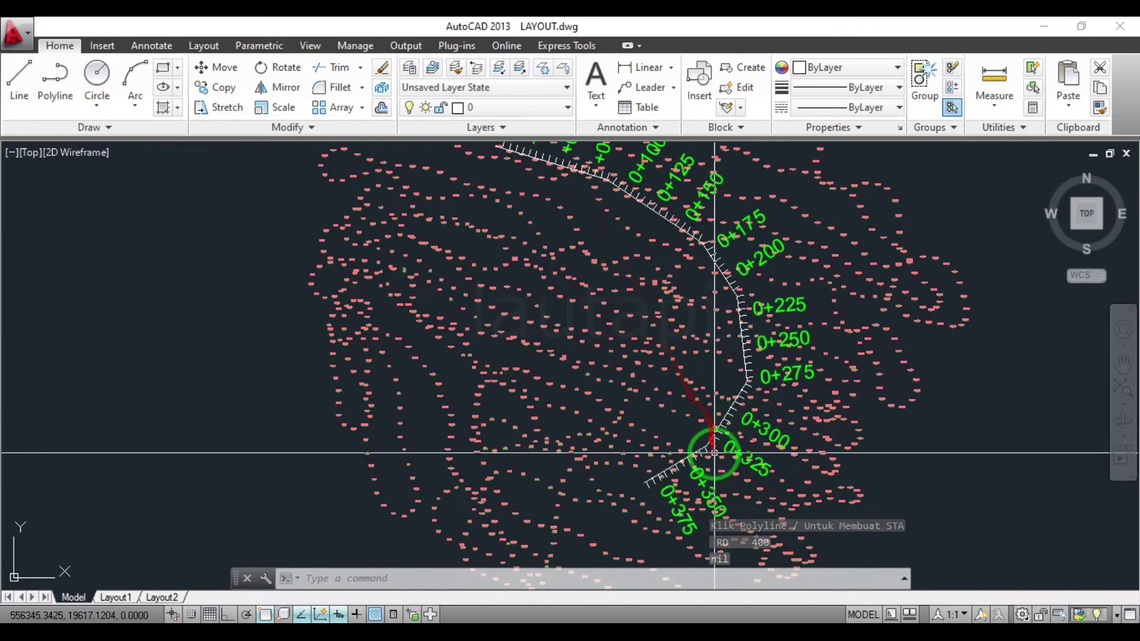
middle_drag(670, 305, 682, 453)
scroll(561, 306, up, 5)
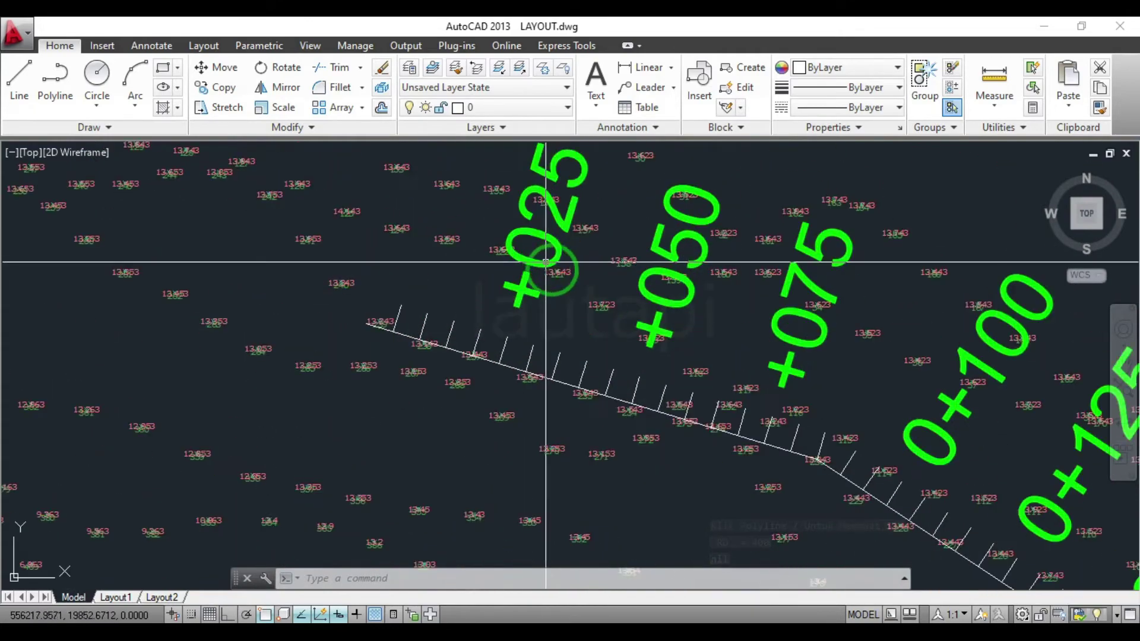
scroll(561, 306, down, 2)
middle_drag(561, 305, 526, 327)
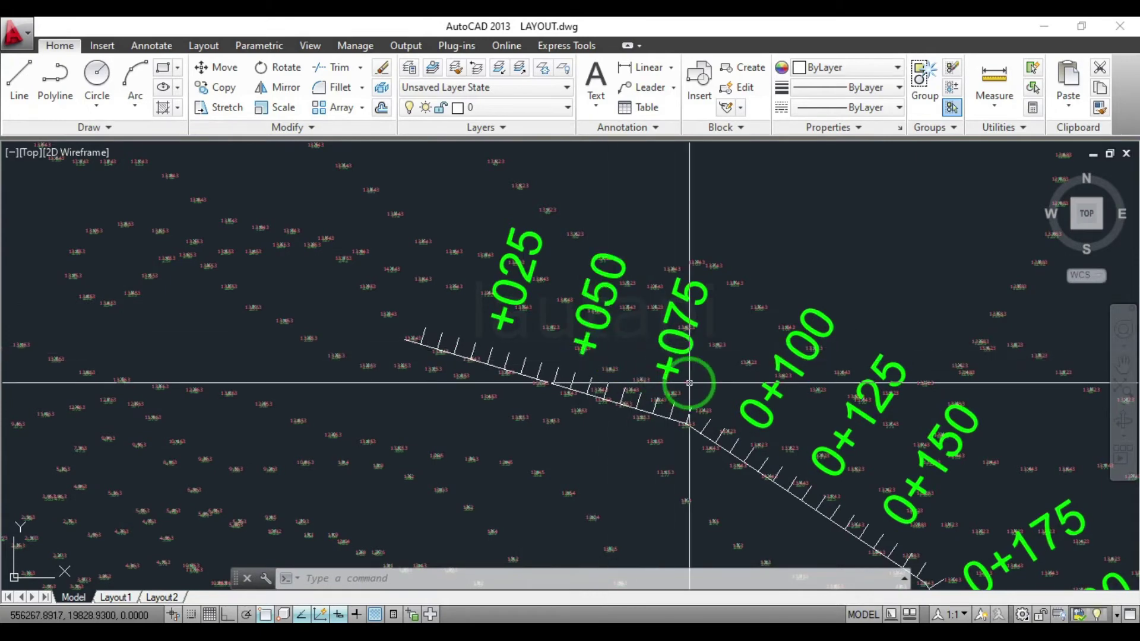
middle_drag(688, 386, 630, 383)
middle_drag(714, 432, 636, 373)
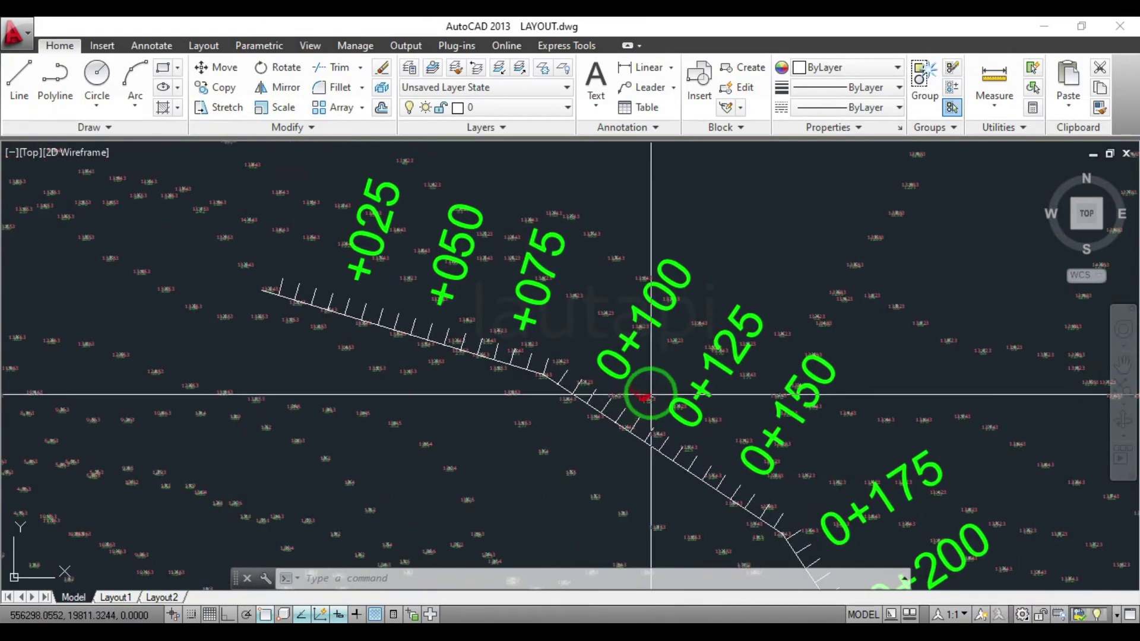
mouse_move(693, 411)
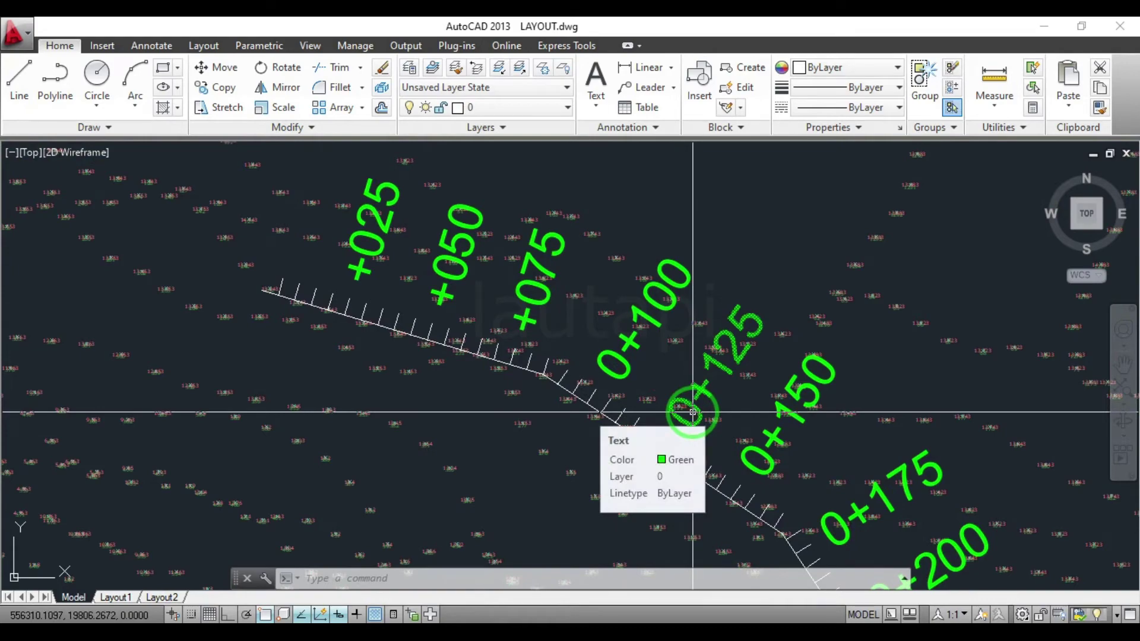
middle_drag(692, 411, 656, 255)
scroll(655, 257, up, 1)
scroll(653, 259, up, 1)
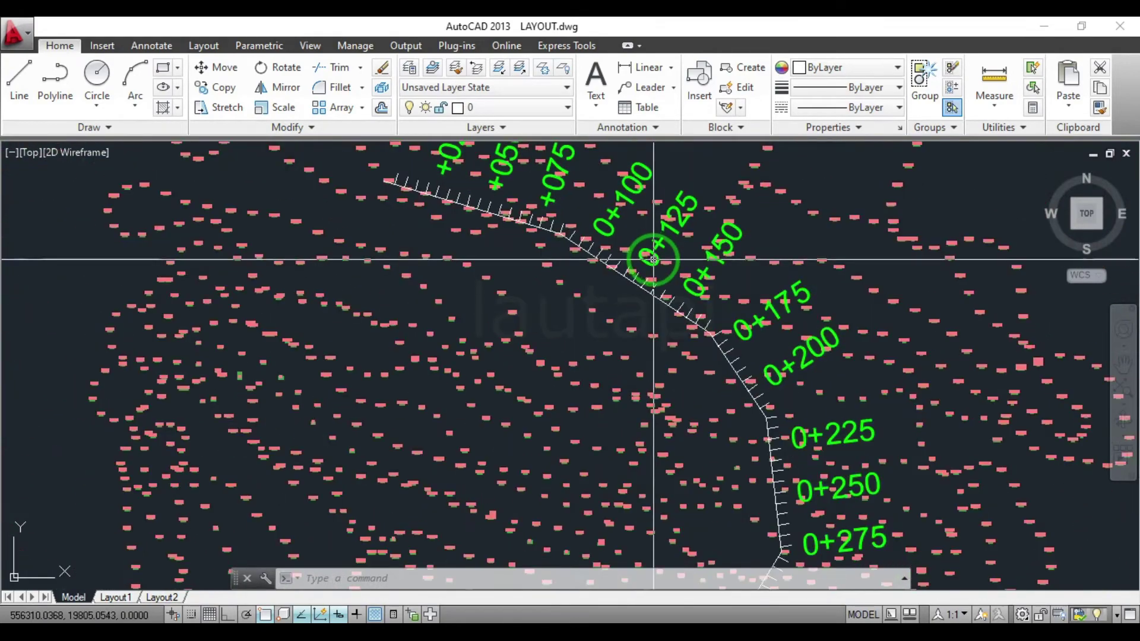
Zoom in on stations 0+200 to 0+375 to check their labels
middle_drag(693, 356, 693, 285)
middle_drag(667, 412, 711, 284)
scroll(631, 540, up, 1)
scroll(654, 499, up, 1)
middle_drag(653, 499, 707, 372)
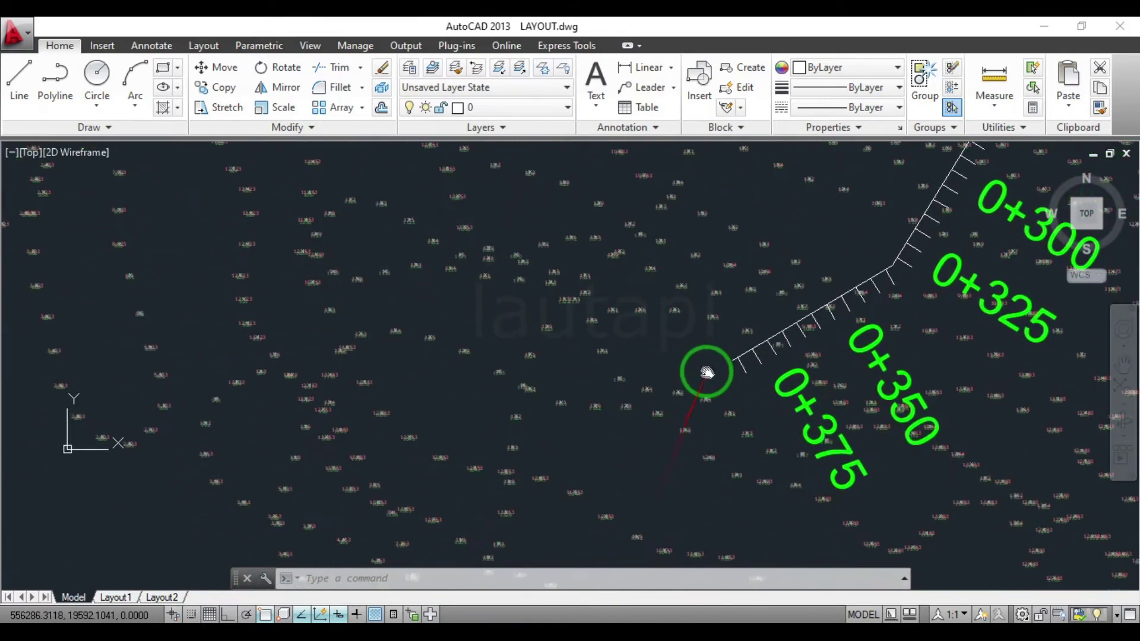
scroll(682, 374, up, 2)
scroll(687, 344, up, 2)
scroll(689, 348, up, 1)
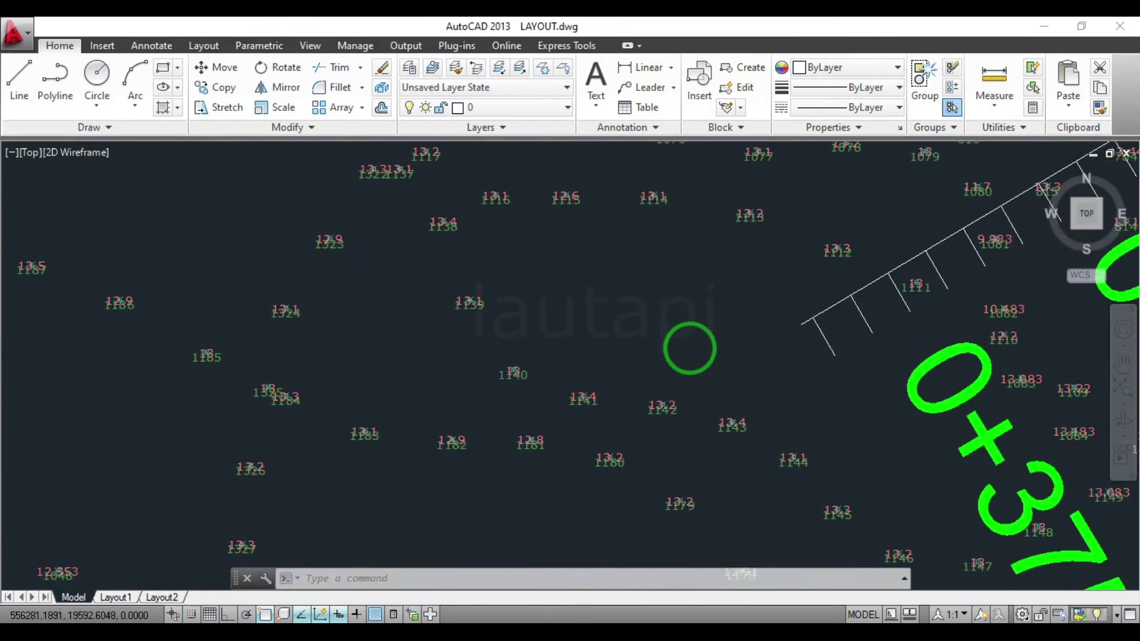
scroll(690, 348, down, 2)
scroll(692, 349, down, 1)
scroll(718, 344, up, 1)
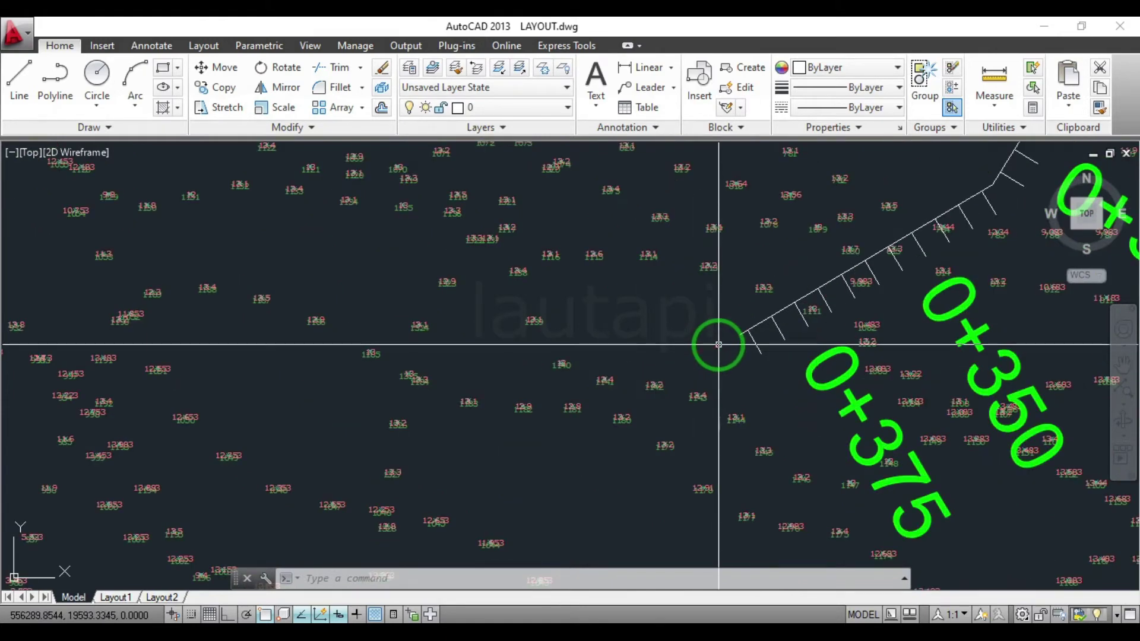
Start a new polyline at the 0+375 tick line and place its first vertices
text(pl)
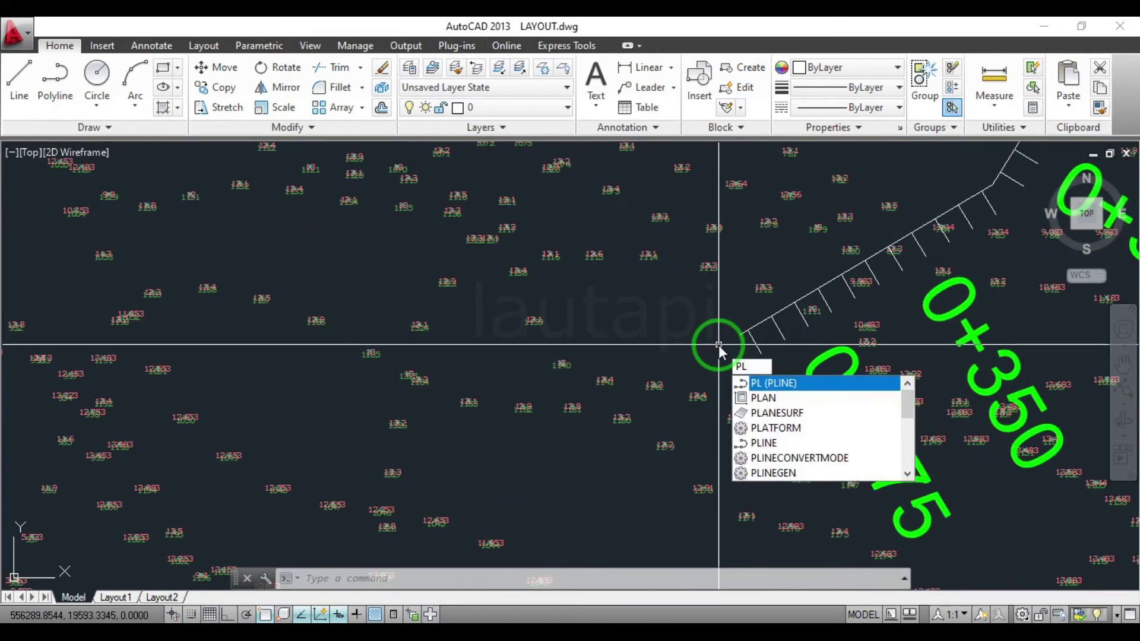
key(Return)
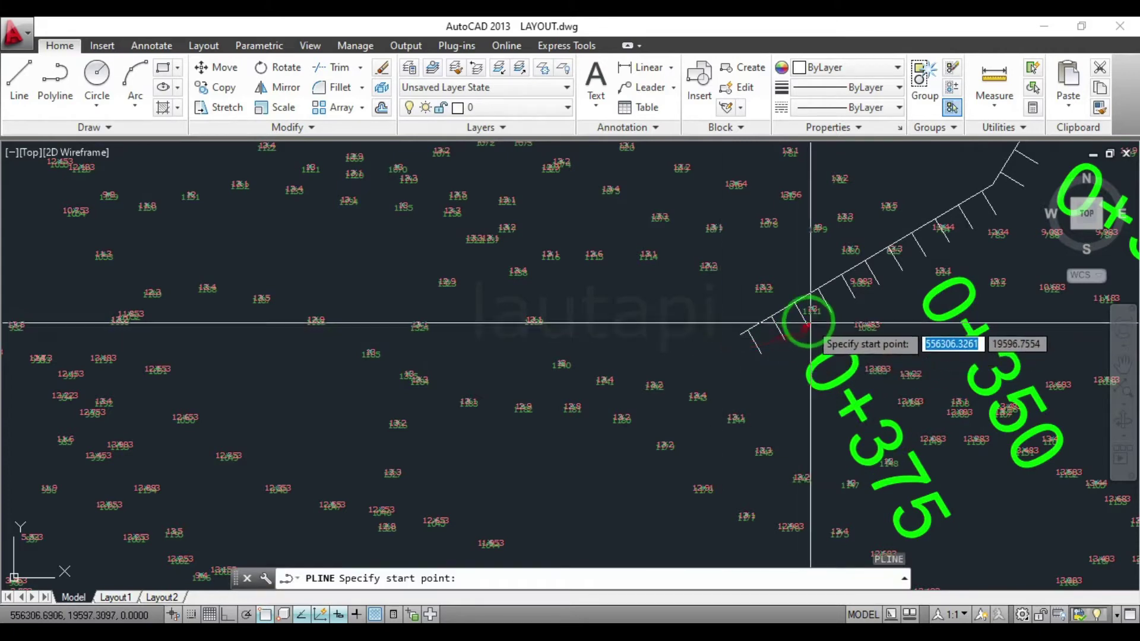
scroll(808, 326, up, 2)
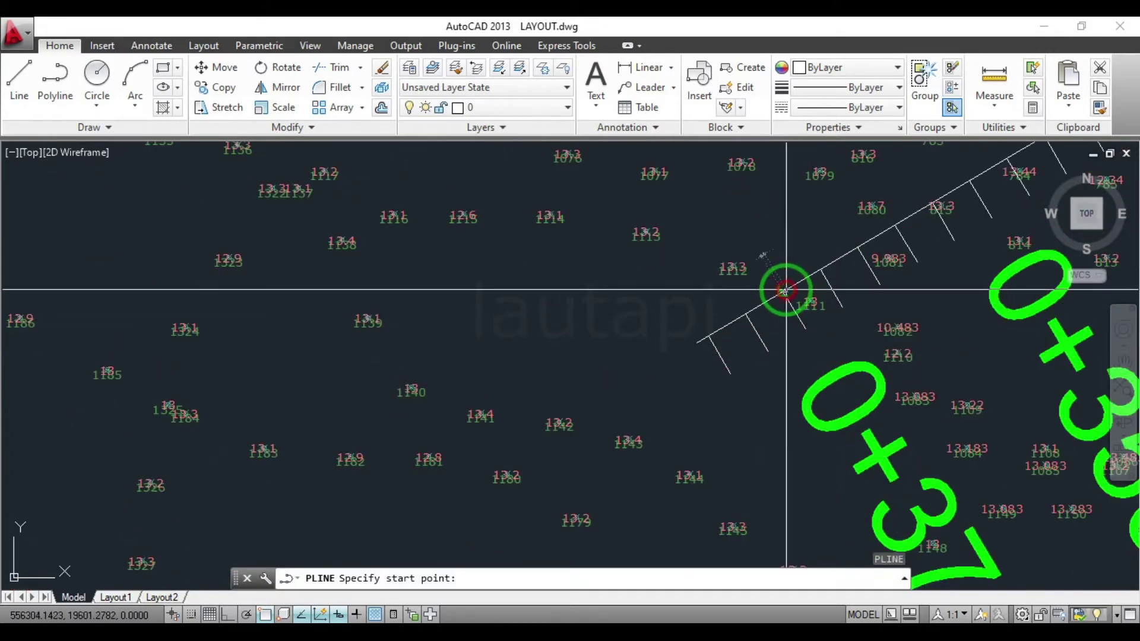
click(783, 291)
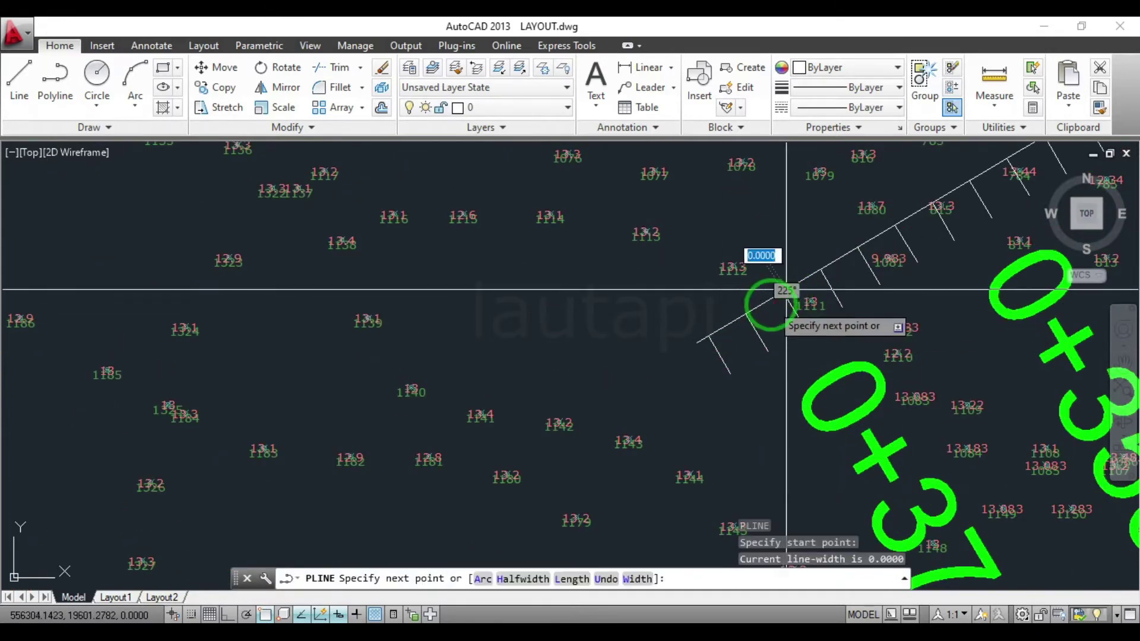
click(696, 342)
scroll(695, 342, down, 3)
scroll(624, 331, down, 3)
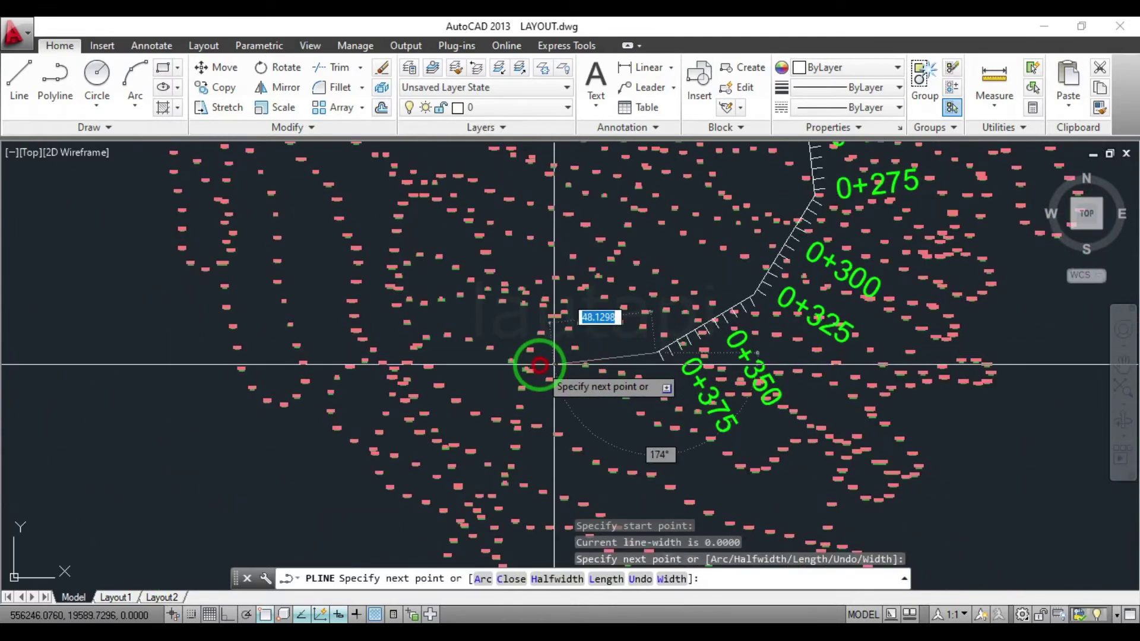
click(538, 364)
middle_drag(538, 364, 758, 394)
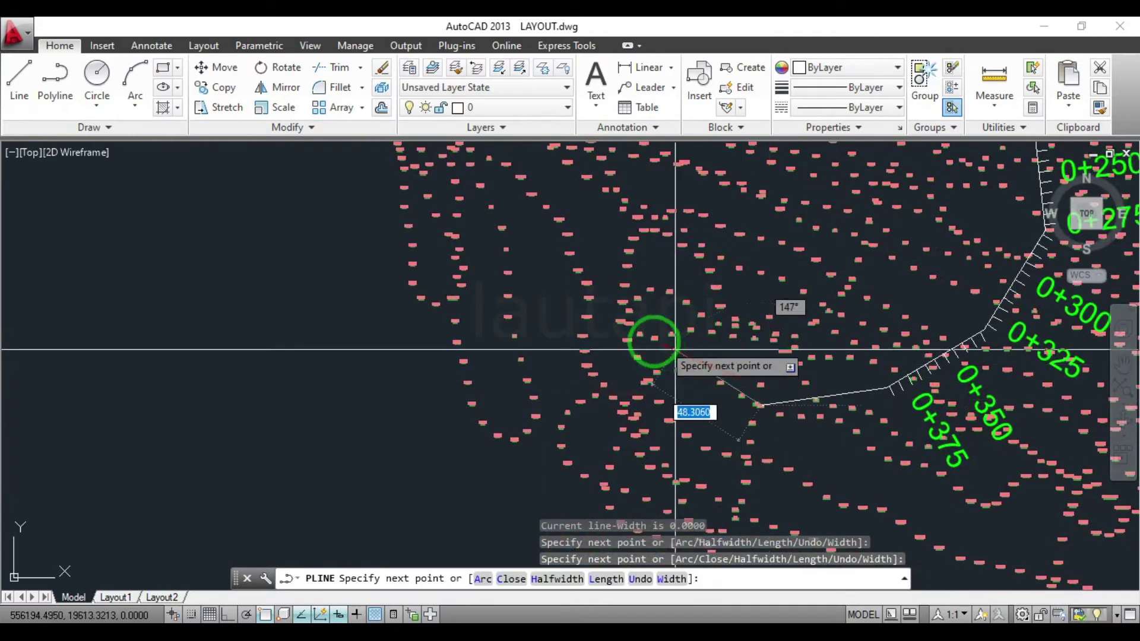
Extend the polyline northwest through the upper-left survey points and finish it
click(638, 334)
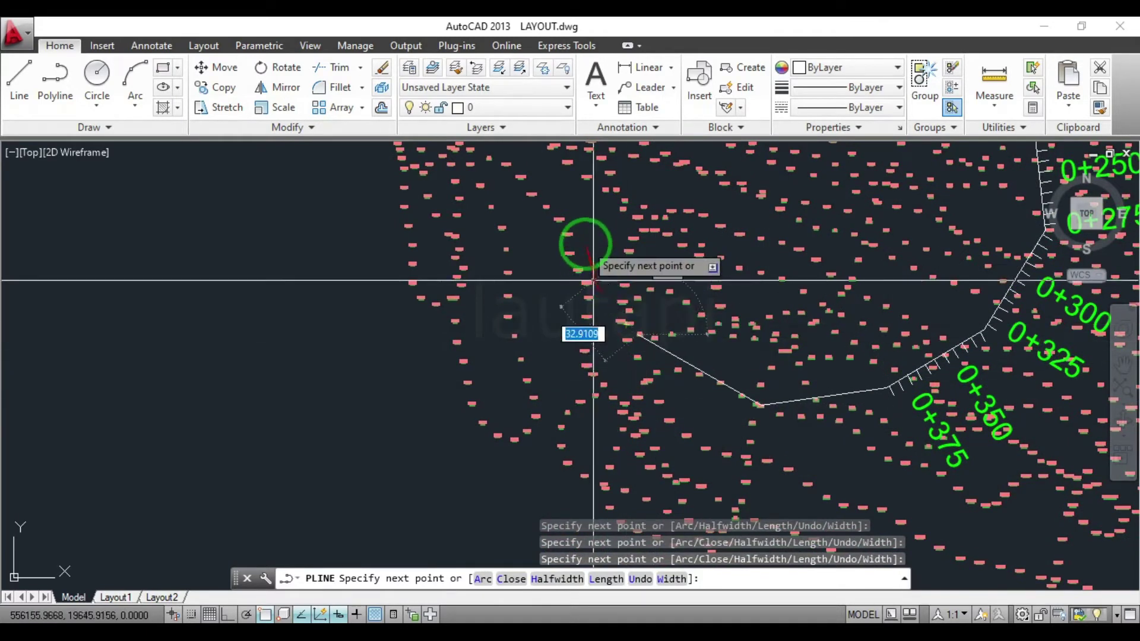
middle_drag(585, 244, 628, 353)
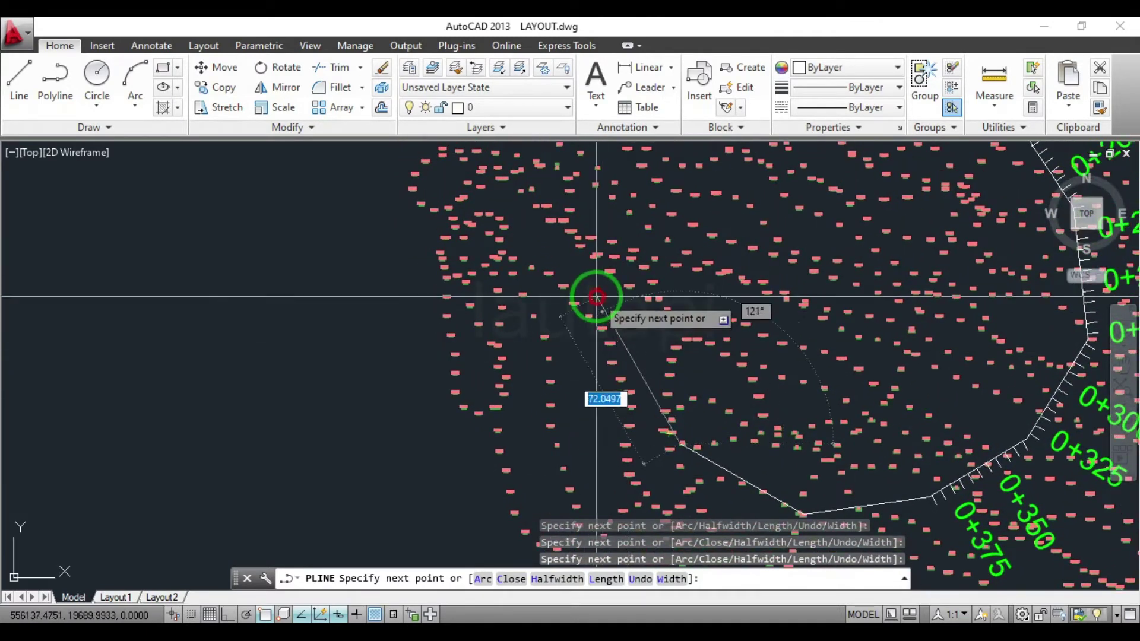
middle_drag(592, 262, 647, 379)
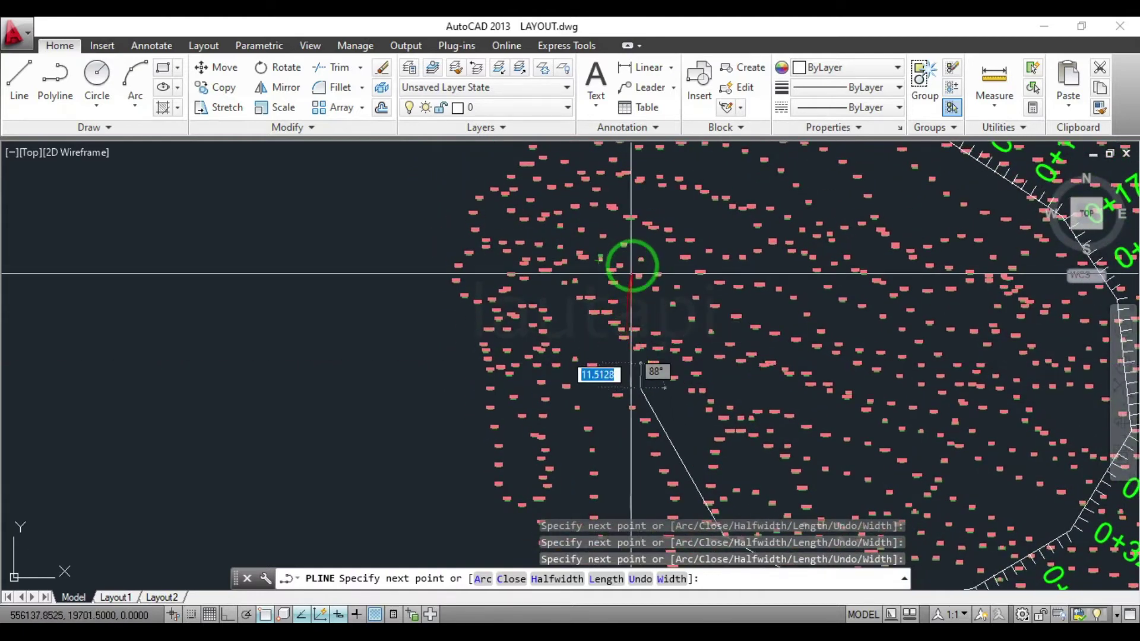
click(635, 259)
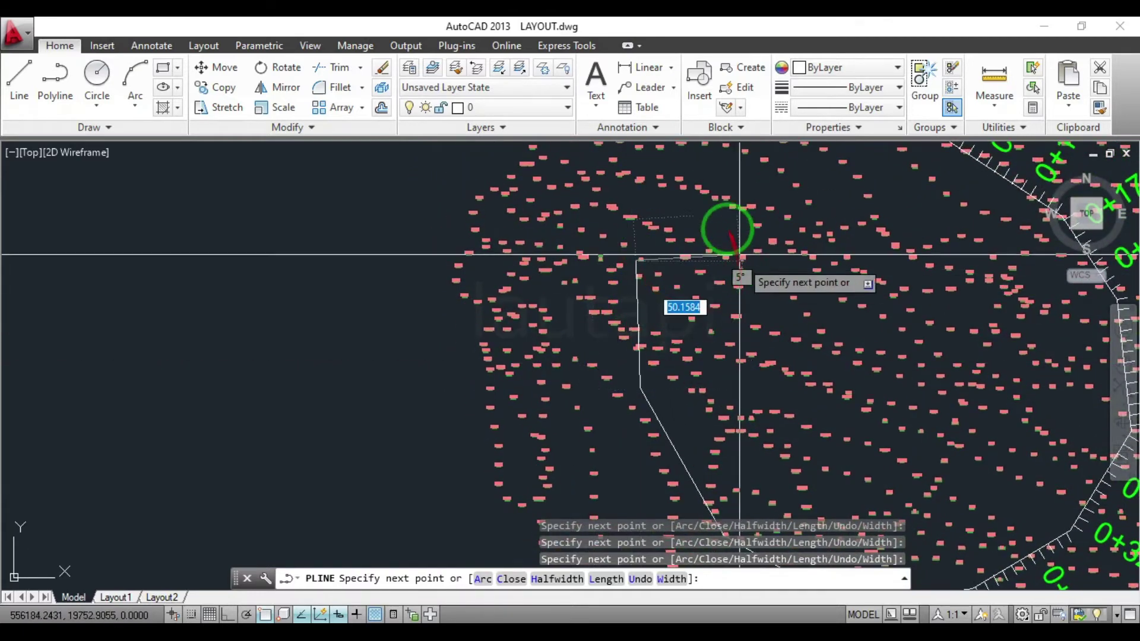
click(688, 221)
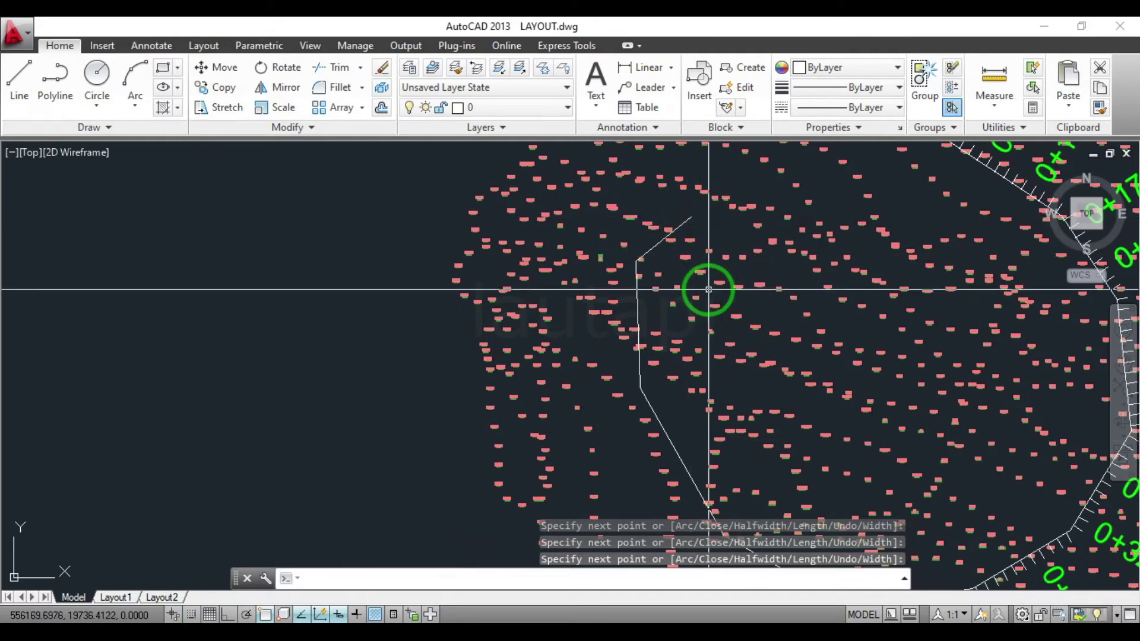
key(Return)
scroll(742, 344, down, 2)
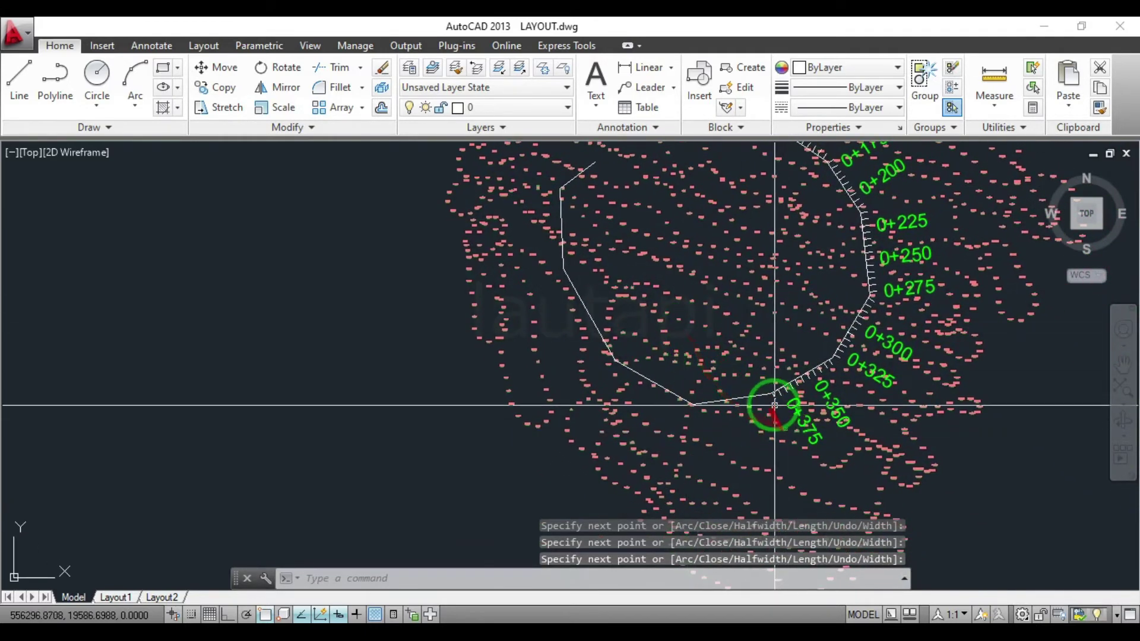
scroll(771, 402, up, 3)
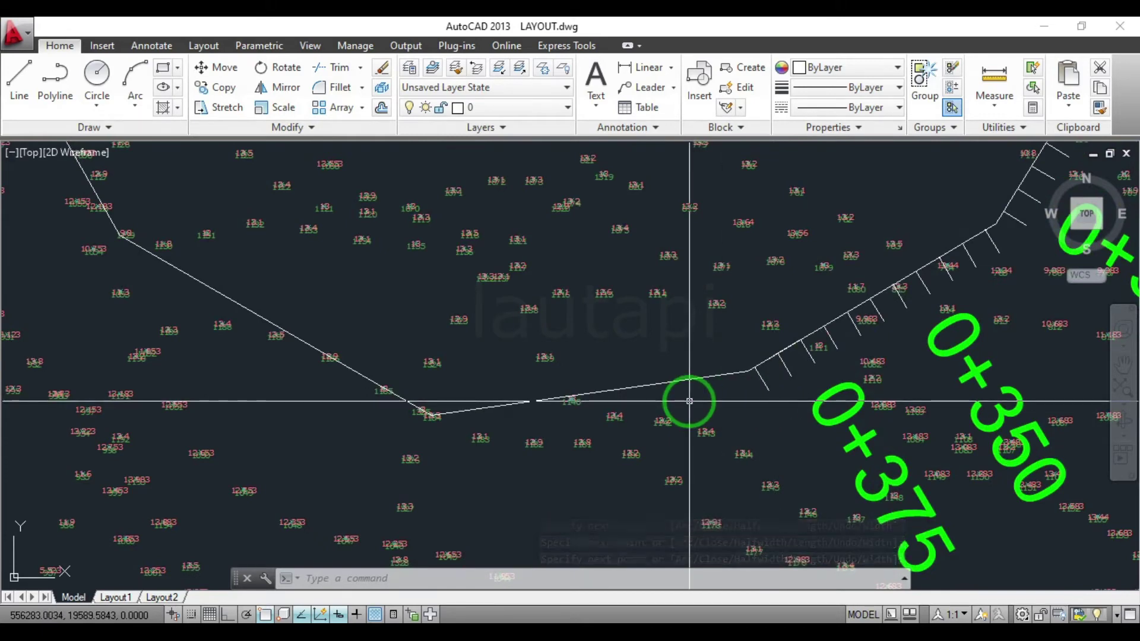
Rerun LAUTAPISTA with scale 1, start station 375, interval 25, tick spacing 5 and option 0
text(LAU)
text(TApi)
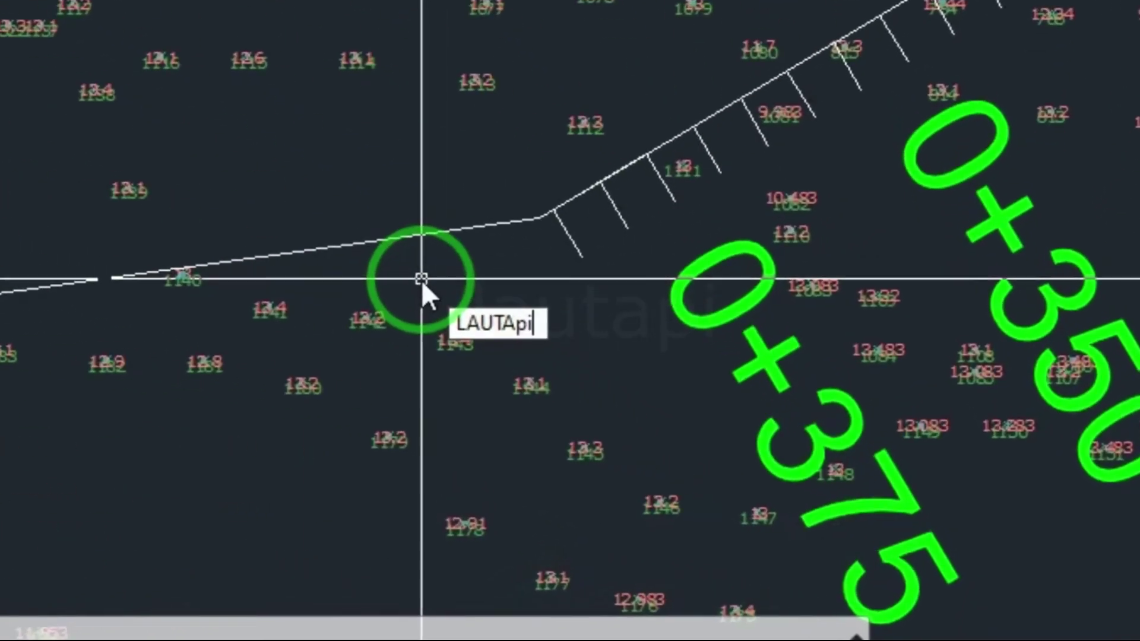
text(sta)
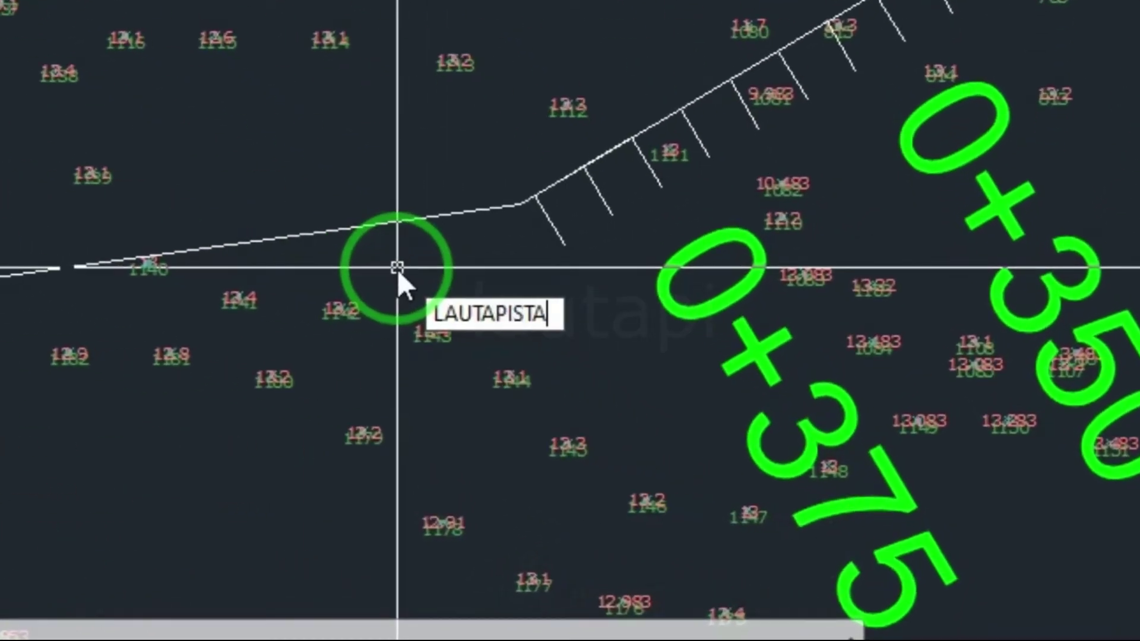
key(Return)
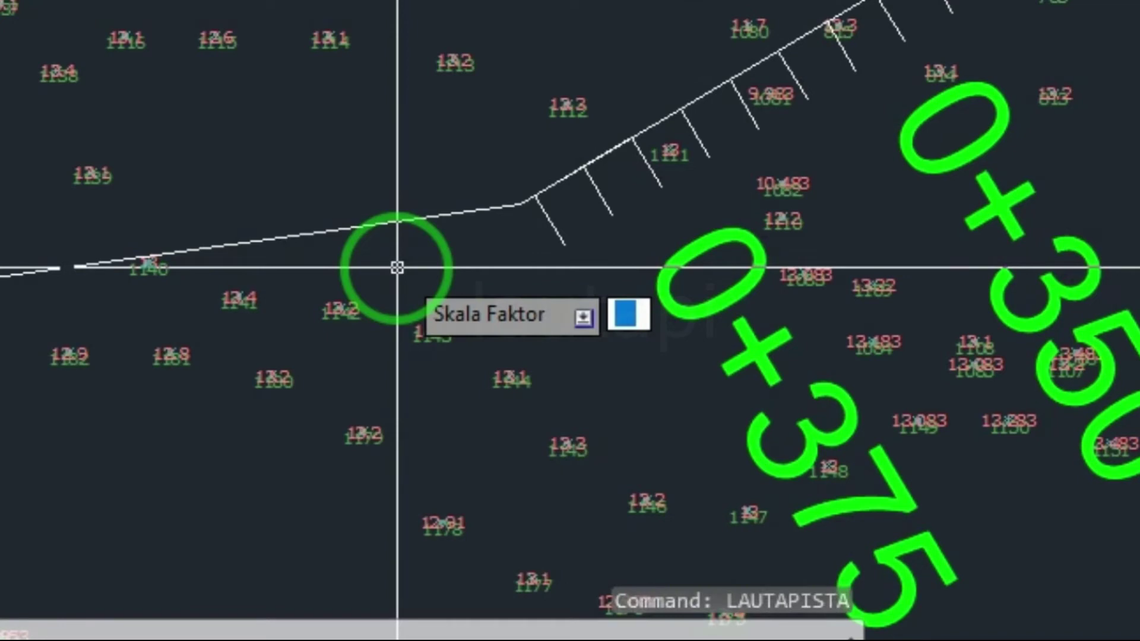
key(Return)
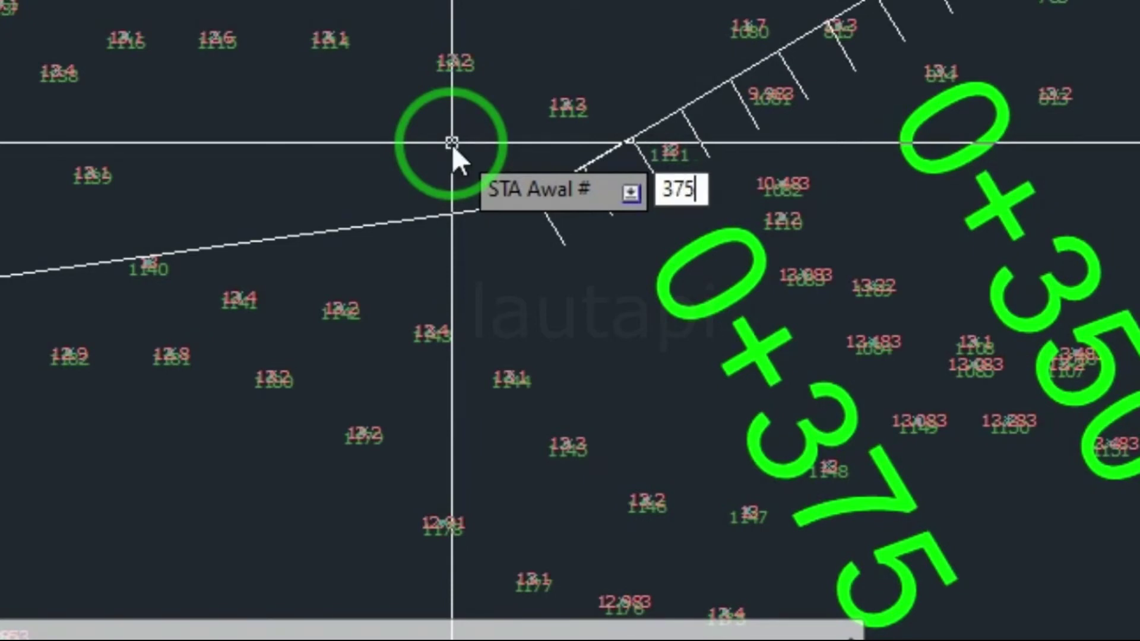
key(Return)
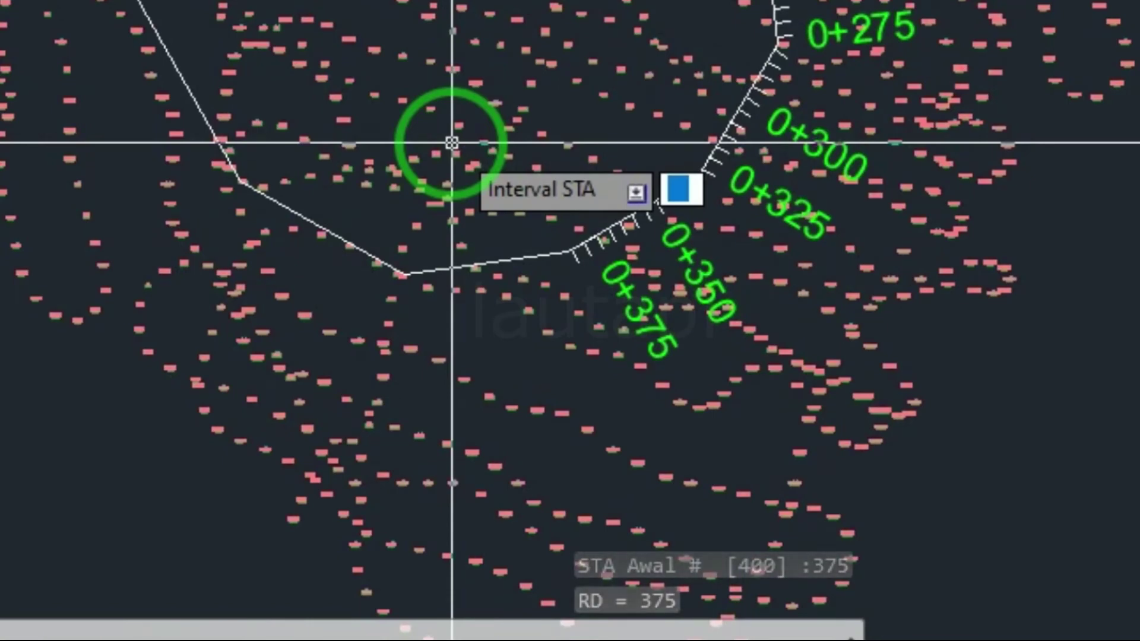
text(25)
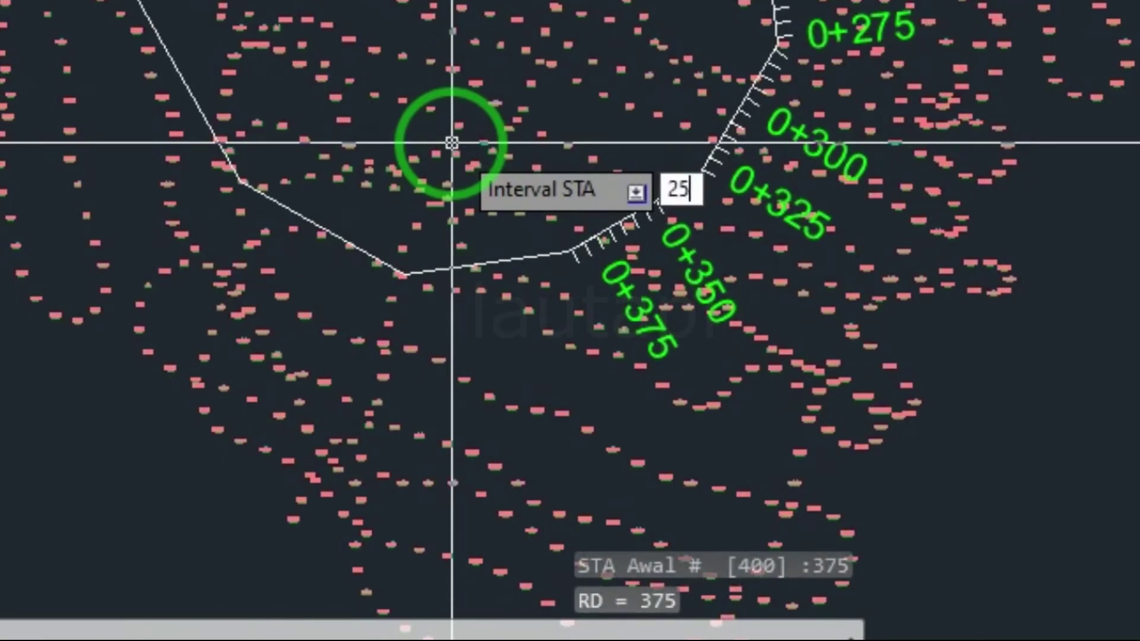
key(Return)
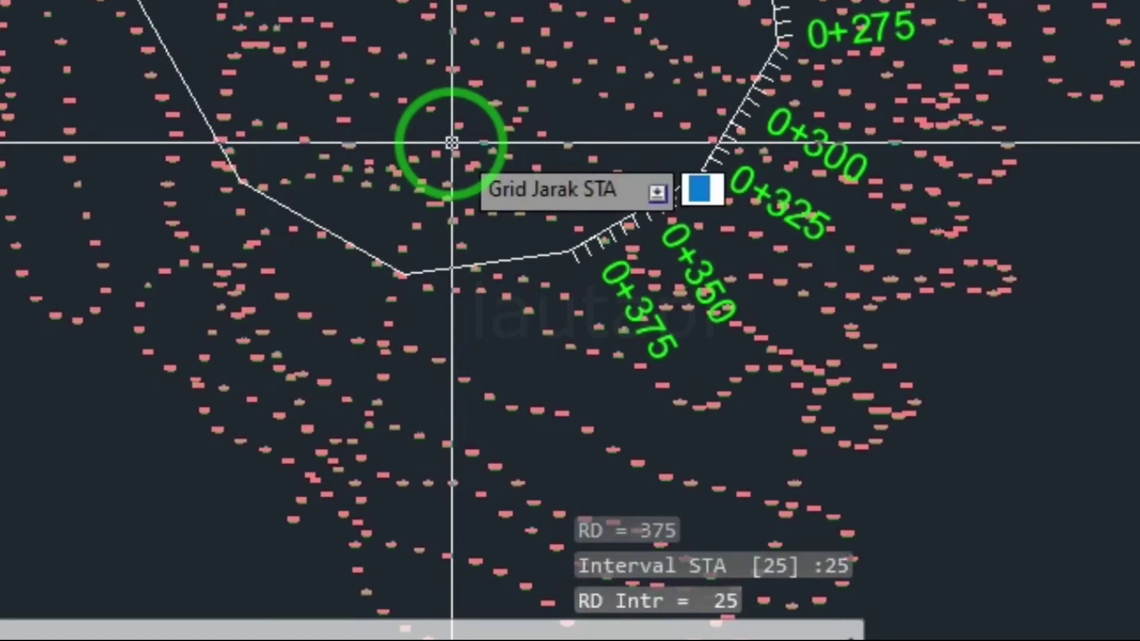
text(5)
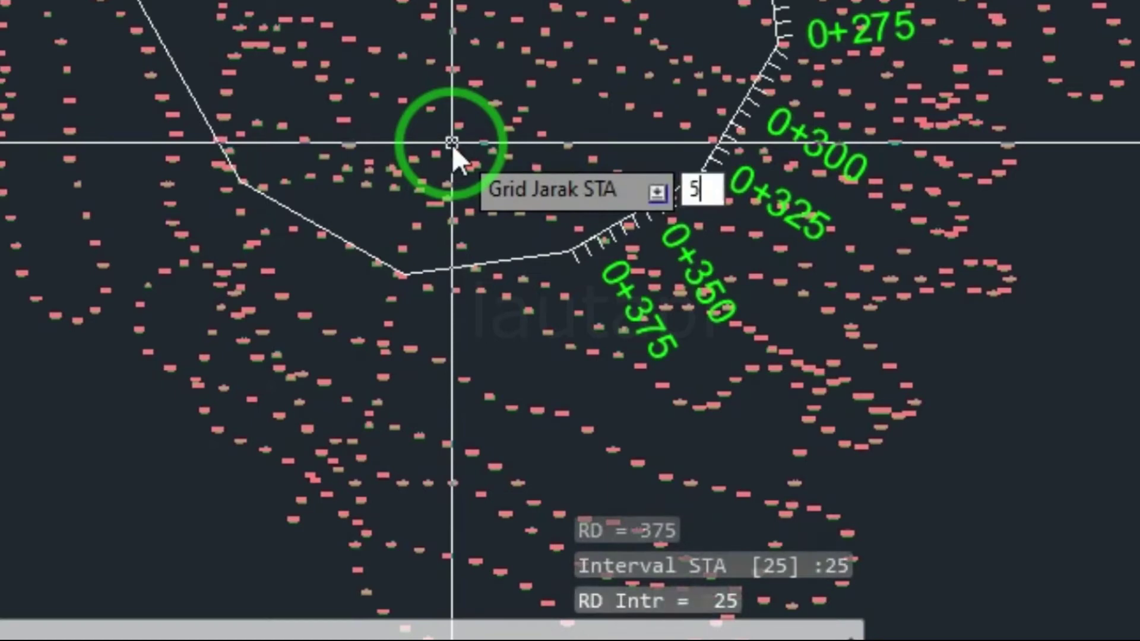
key(Return)
text(0)
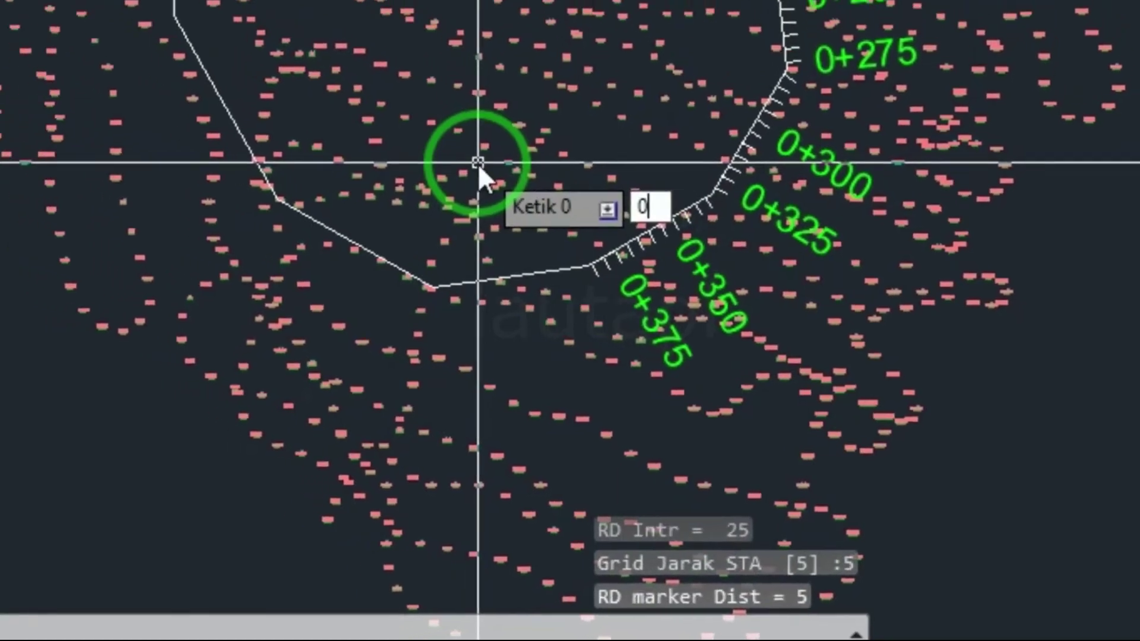
key(Return)
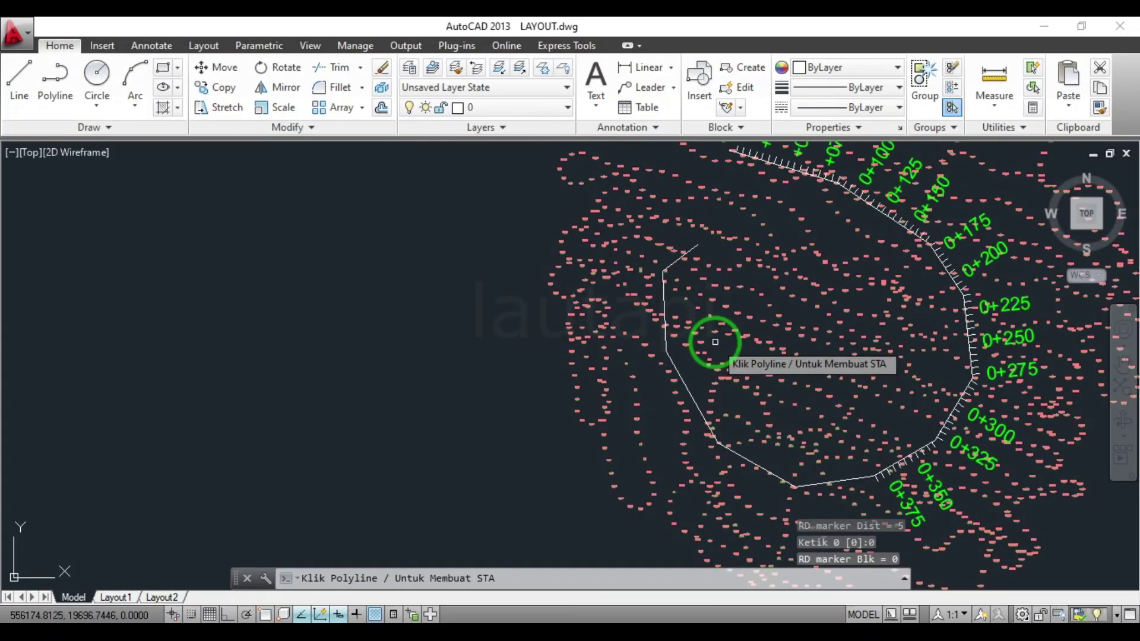
Pick the extended polyline to add stations 0+400 through 0+675 and review them
scroll(860, 489, up, 3)
scroll(867, 460, up, 3)
click(857, 428)
scroll(834, 393, down, 2)
middle_drag(831, 409, 816, 302)
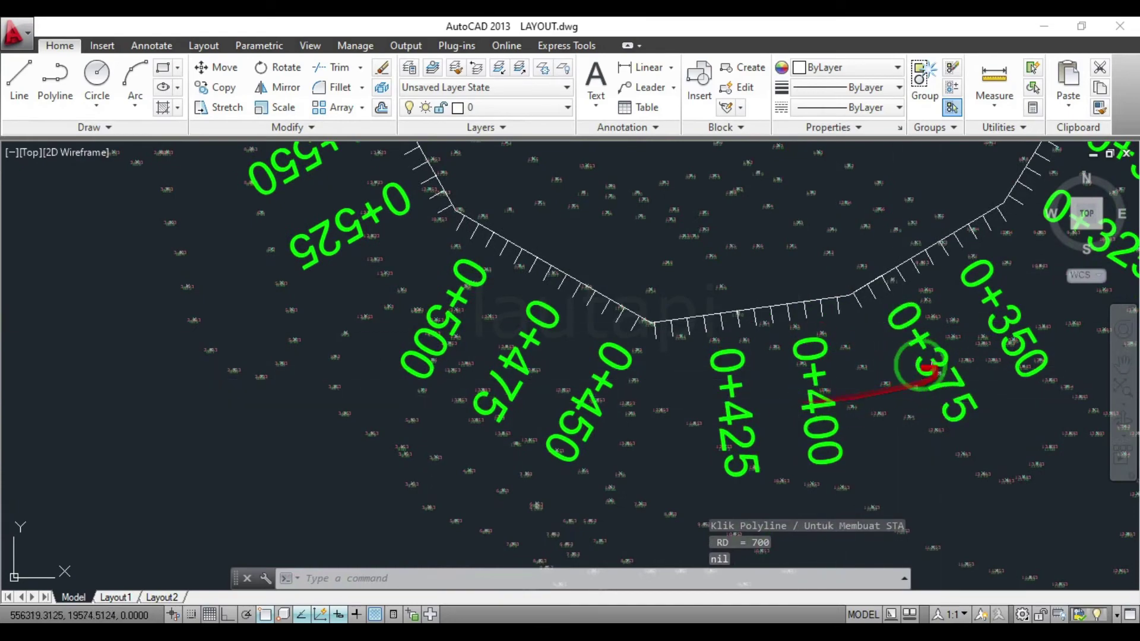
scroll(642, 402, down, 2)
mouse_move(712, 433)
middle_down()
mouse_move(641, 262)
mouse_move(651, 369)
middle_up()
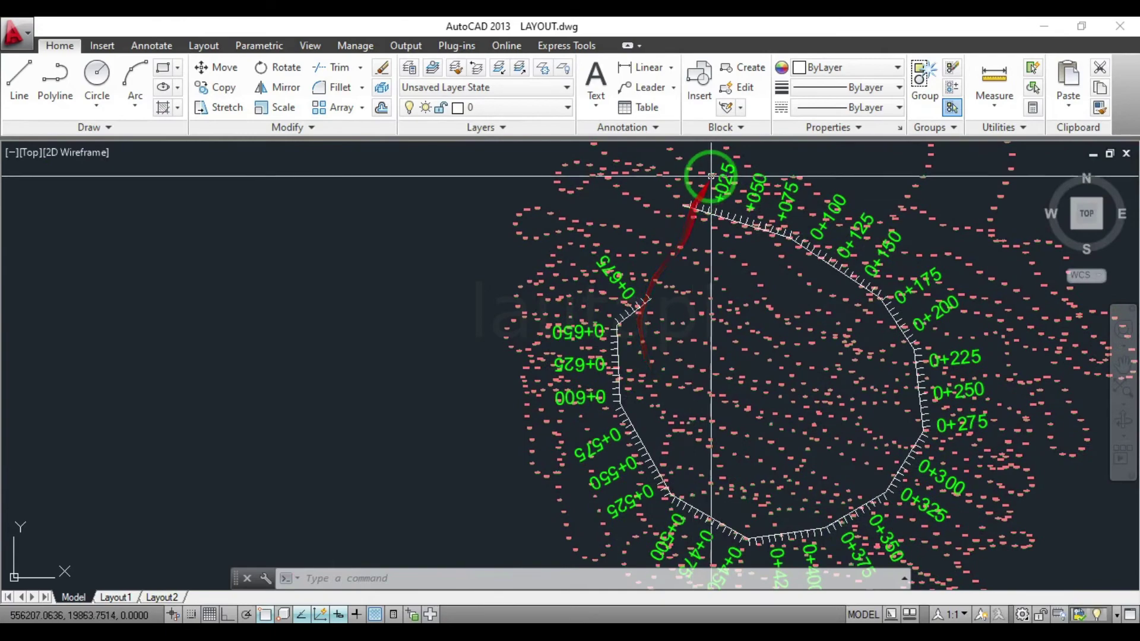
scroll(707, 173, up, 4)
middle_drag(707, 173, 653, 321)
mouse_move(649, 326)
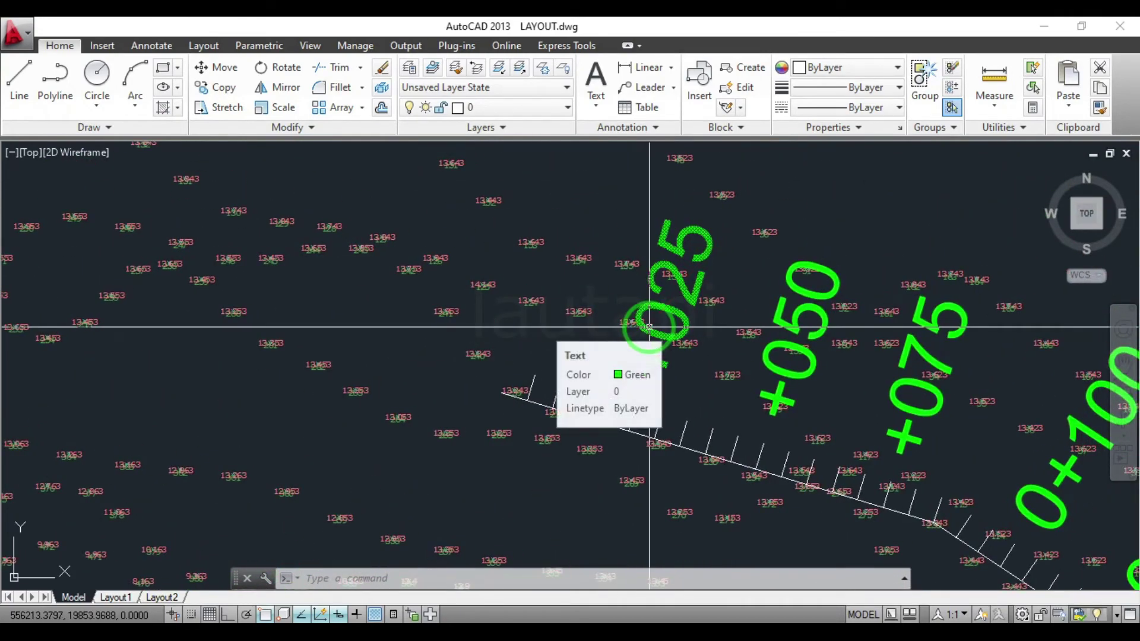
middle_drag(487, 384, 592, 368)
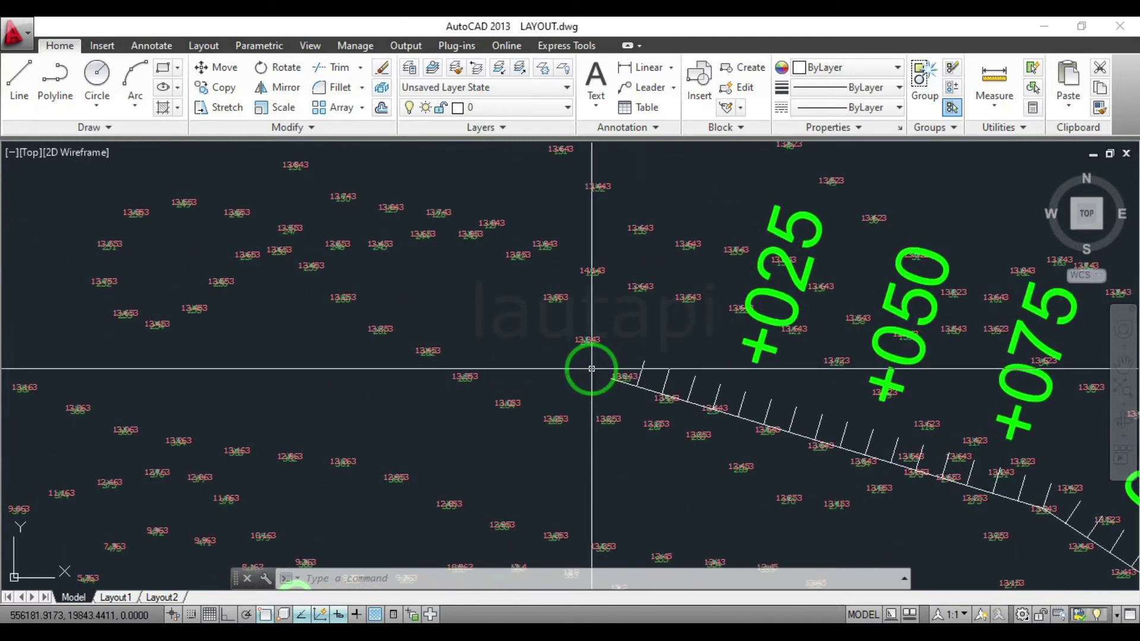
key(ctrl+1)
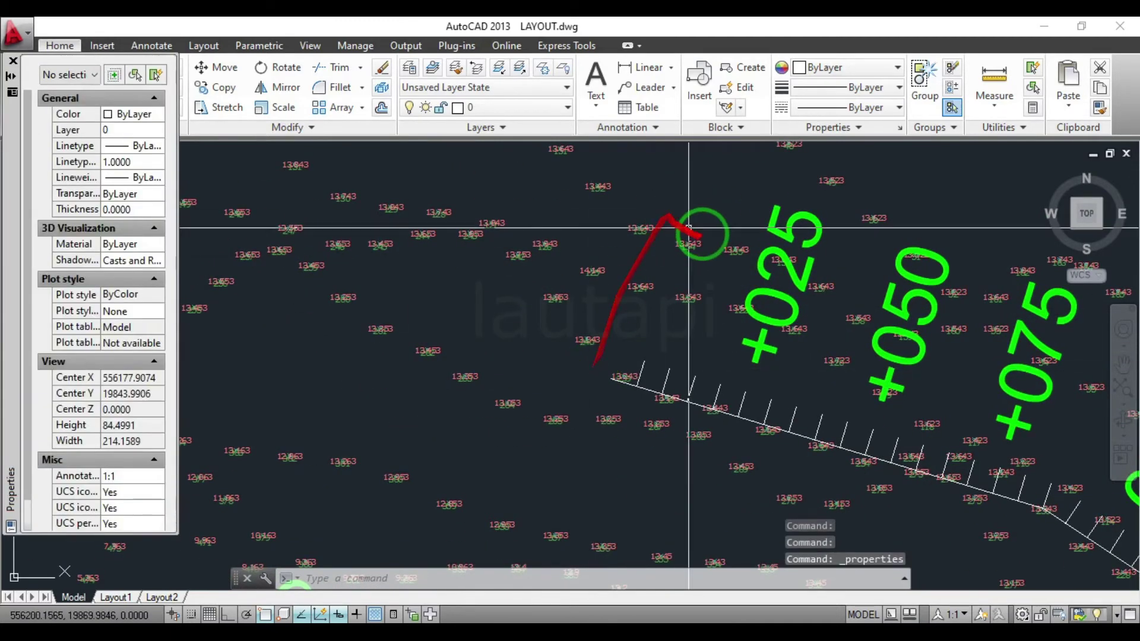
Select the +025 station label and all similar station texts
scroll(795, 368, up, 2)
scroll(791, 371, up, 1)
click(702, 338)
click(626, 308)
scroll(667, 330, down, 2)
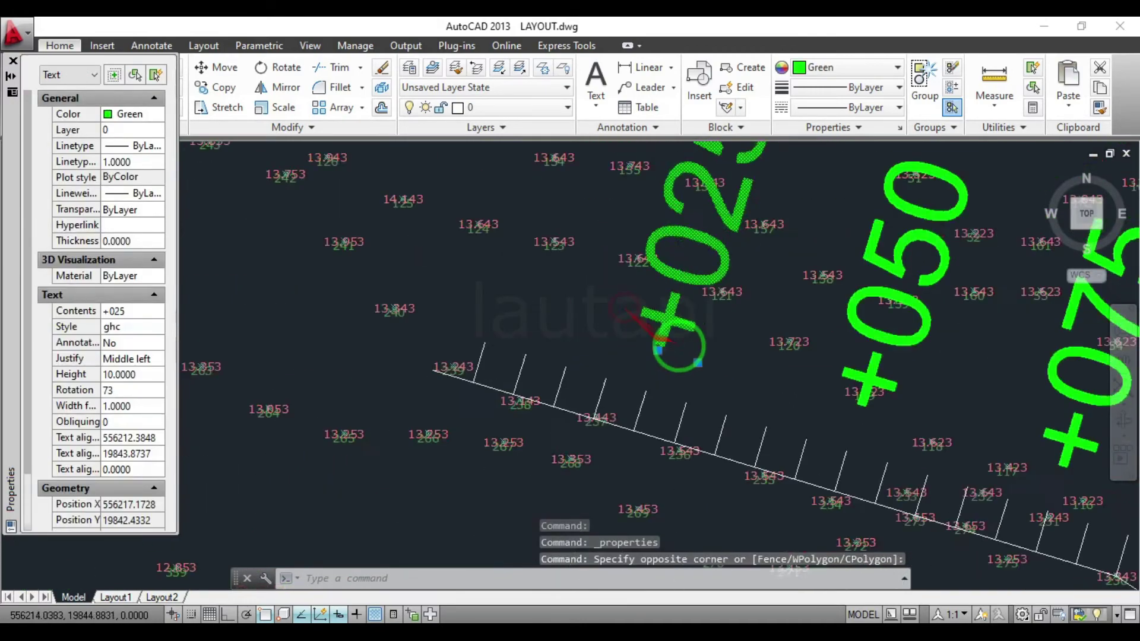
scroll(677, 331, down, 2)
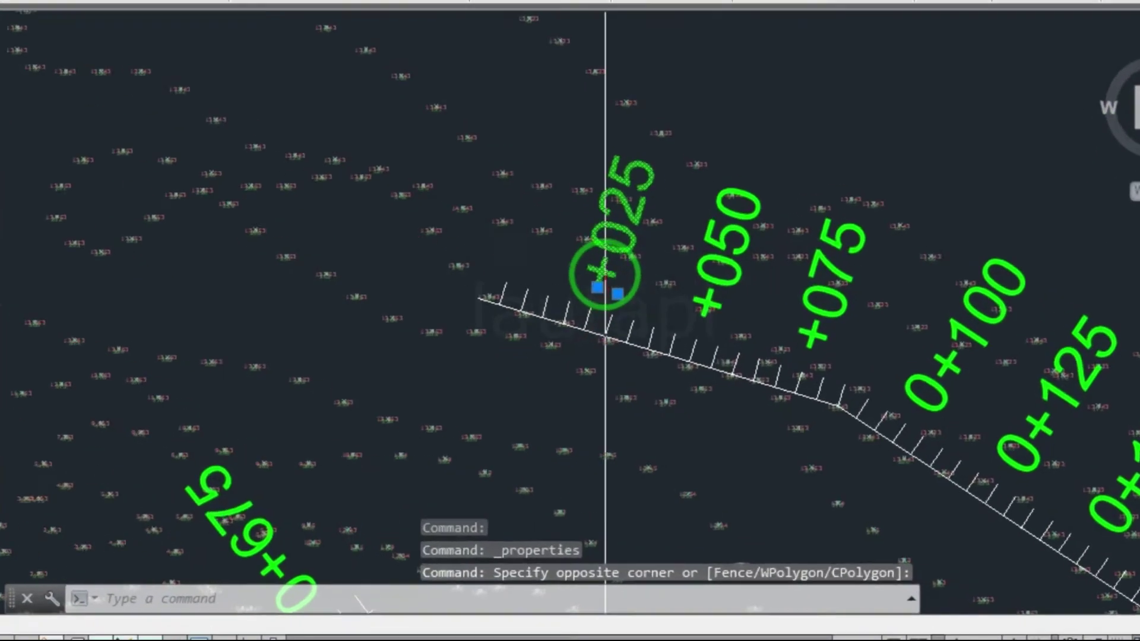
right_click(448, 143)
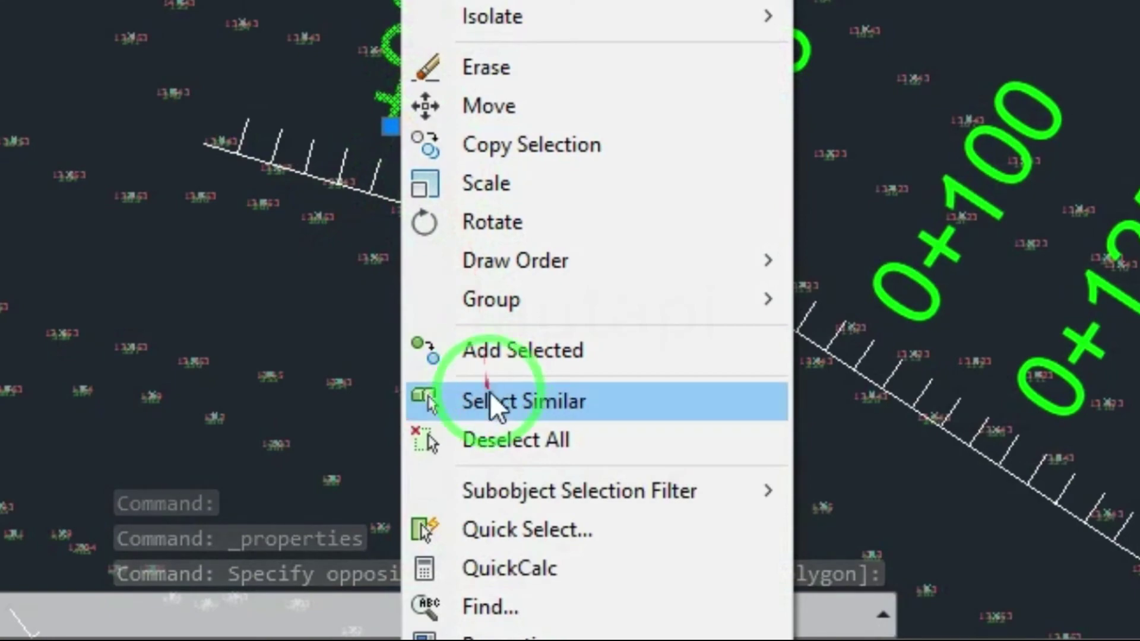
click(565, 411)
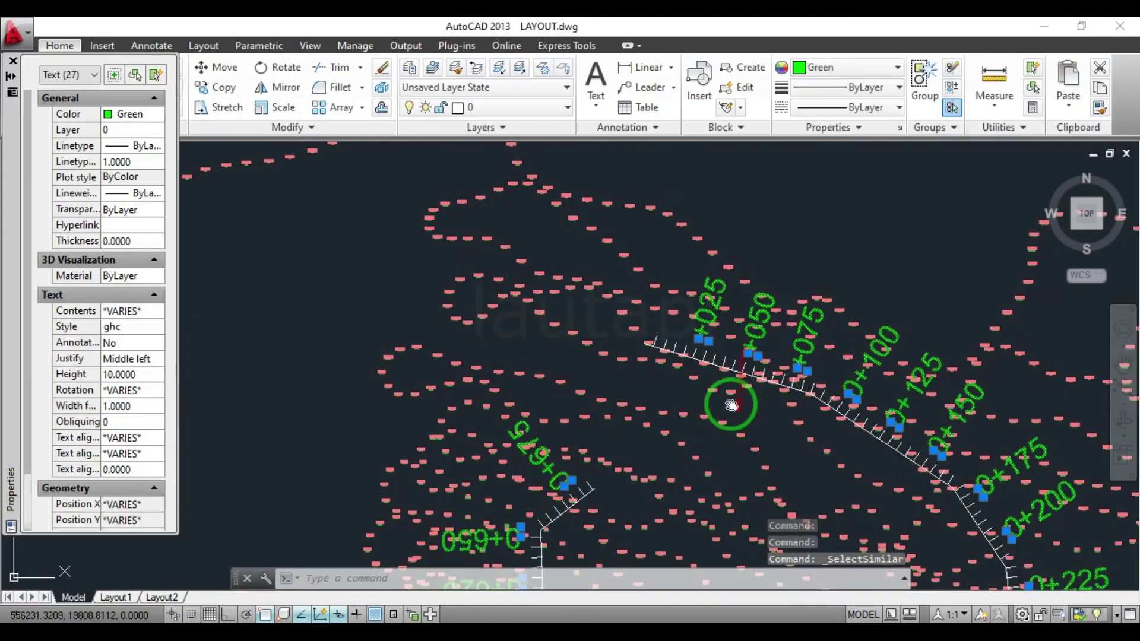
middle_drag(733, 401, 755, 310)
drag(769, 293, 972, 430)
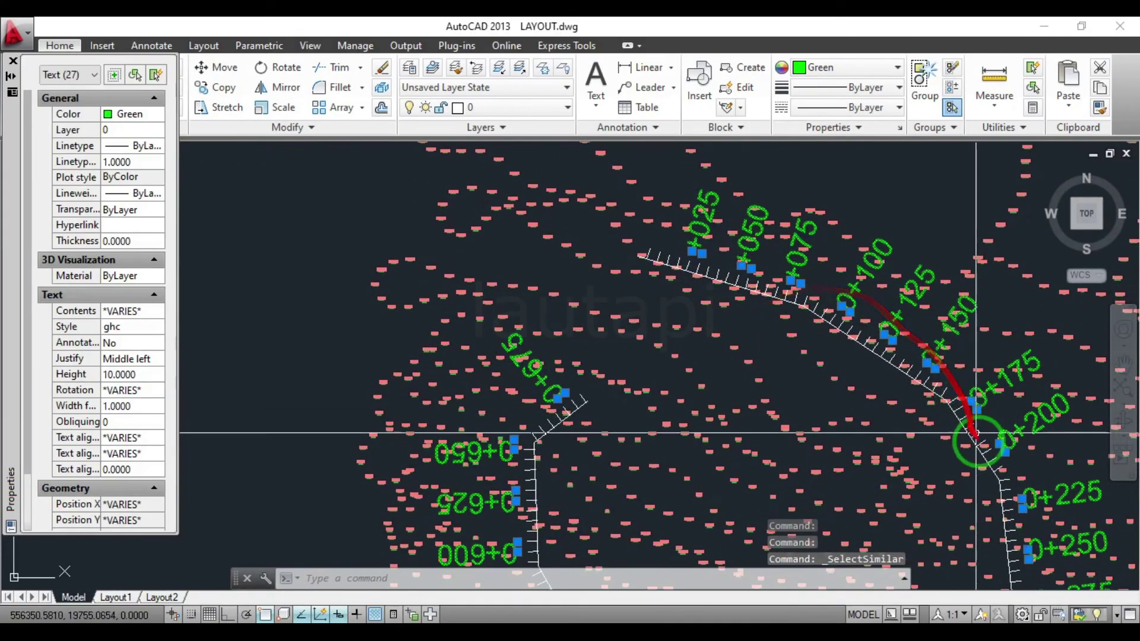
scroll(534, 332, up, 3)
middle_drag(683, 255, 611, 349)
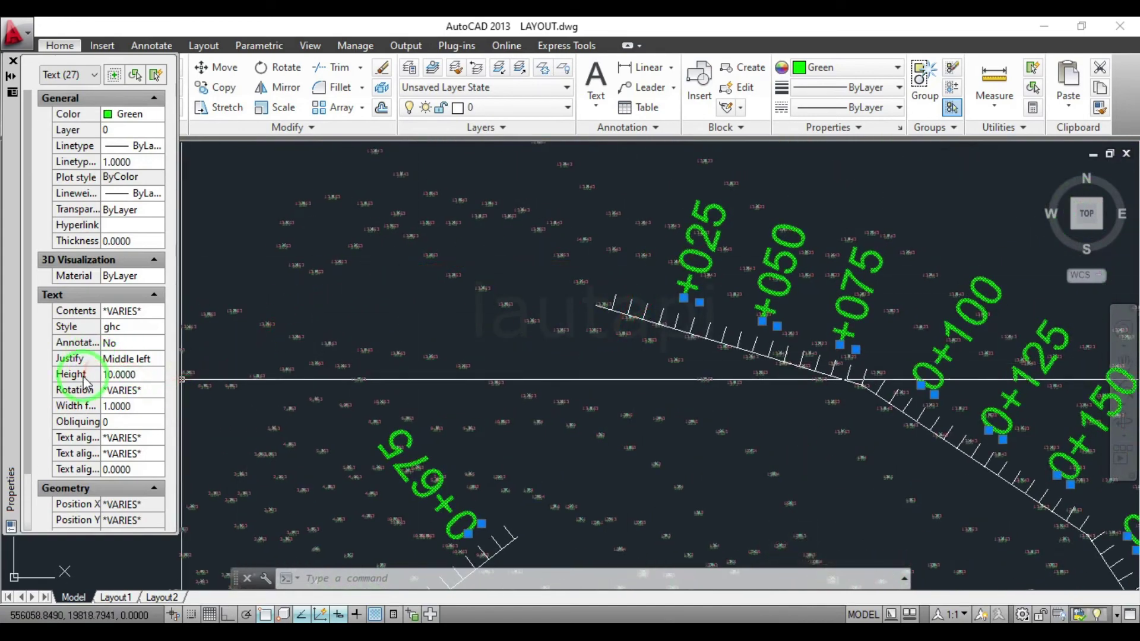
Set the selected labels' height to 5, then 2.5, and clear the selection
click(124, 375)
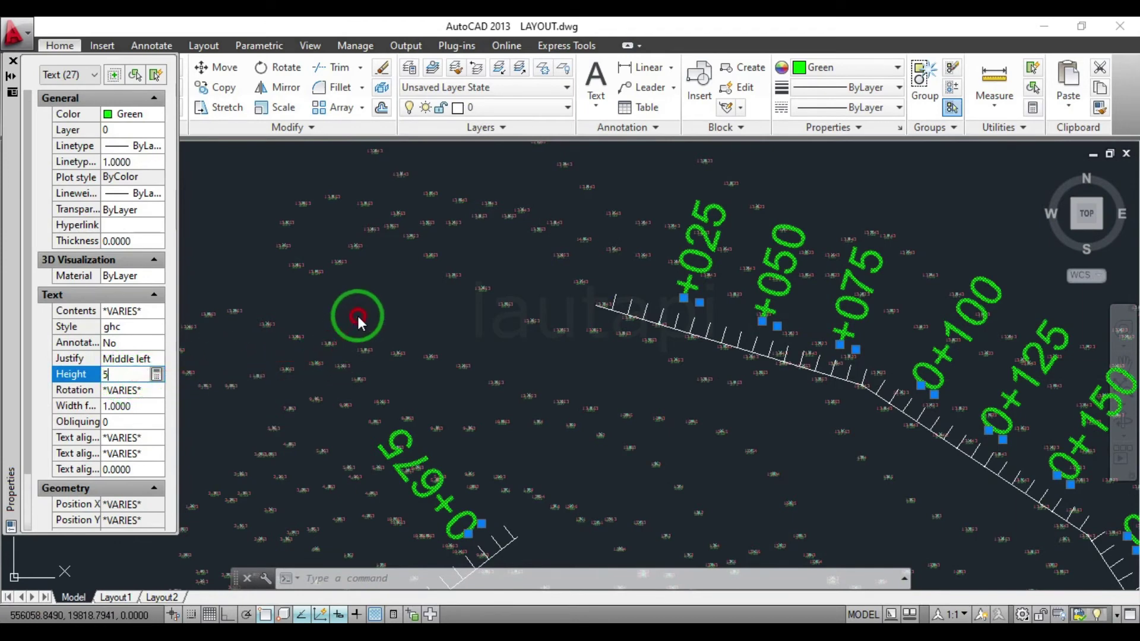
key(Return)
scroll(362, 318, down, 2)
scroll(632, 353, up, 3)
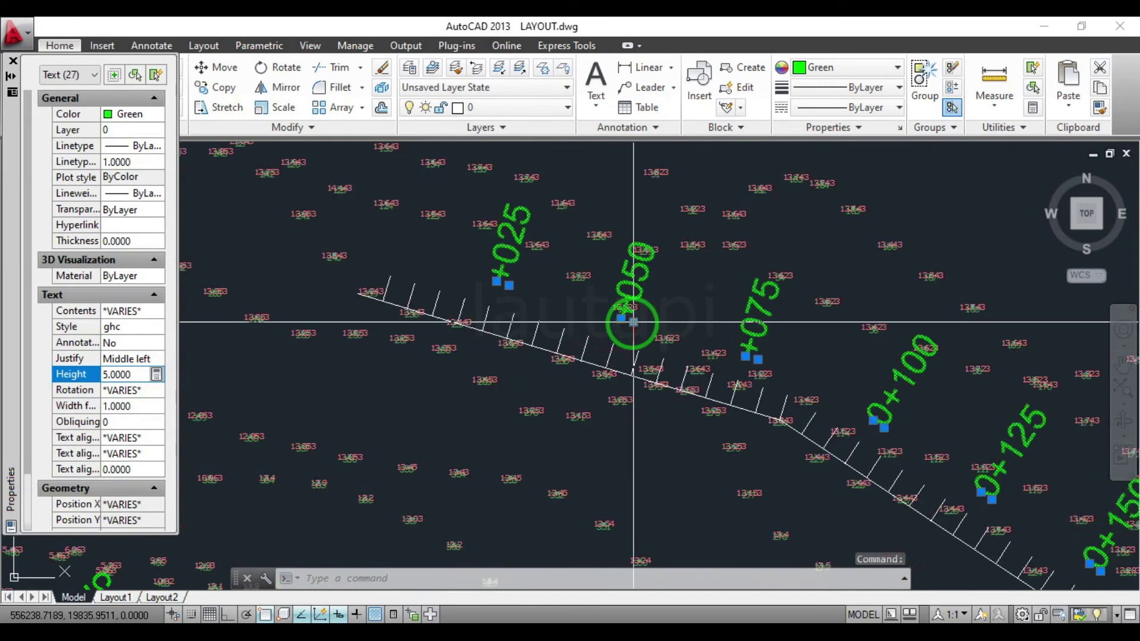
middle_drag(260, 387, 311, 394)
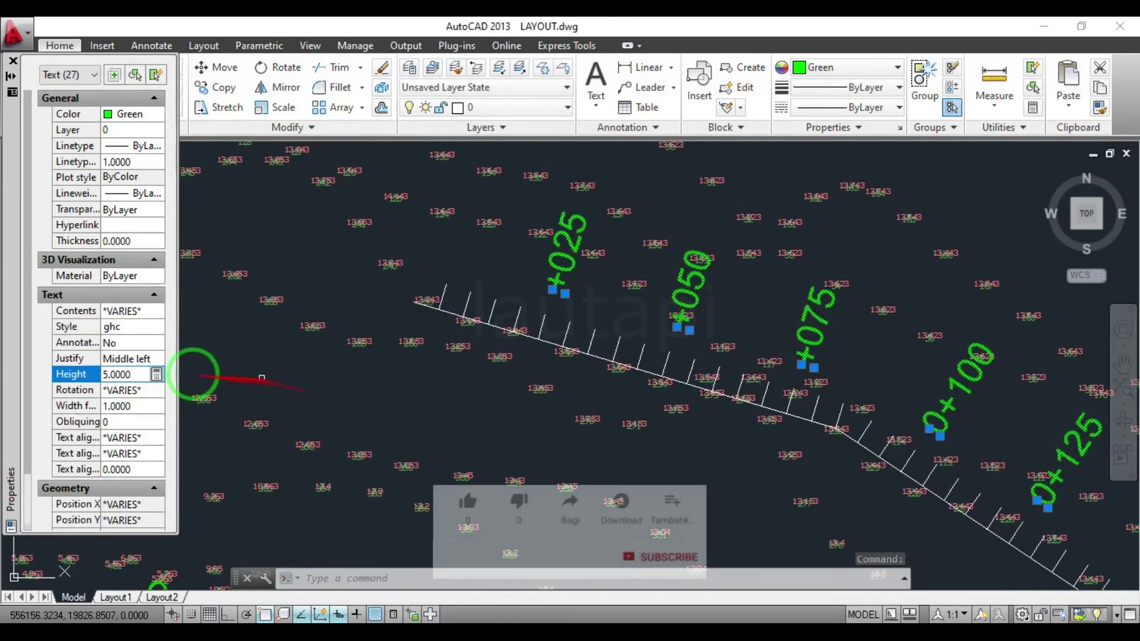
click(138, 375)
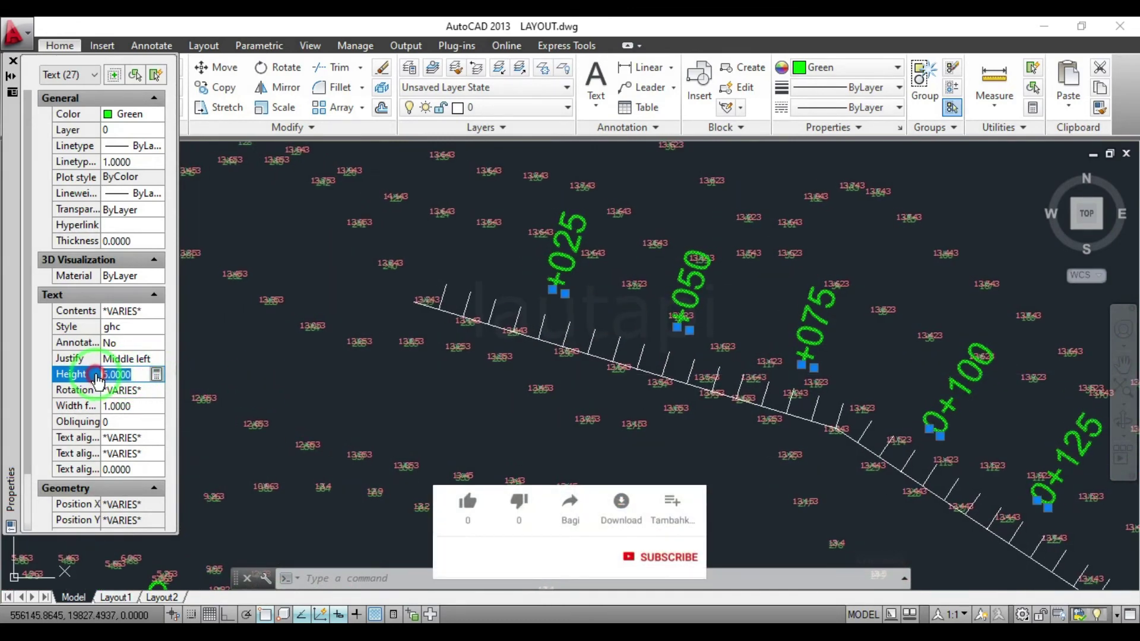
text(2.)
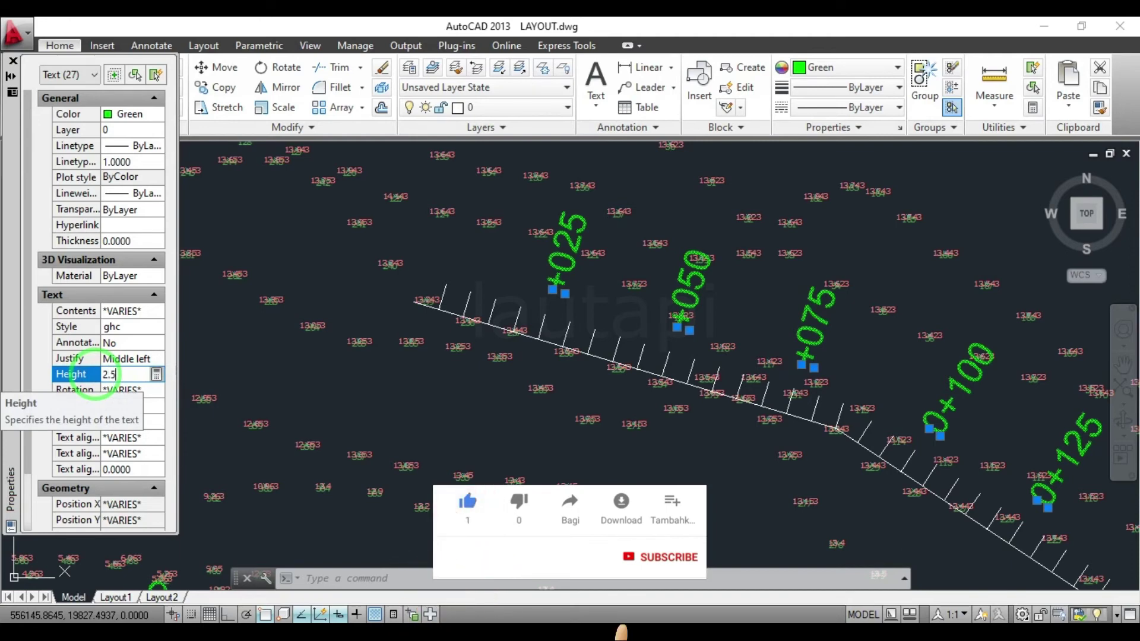
key(Return)
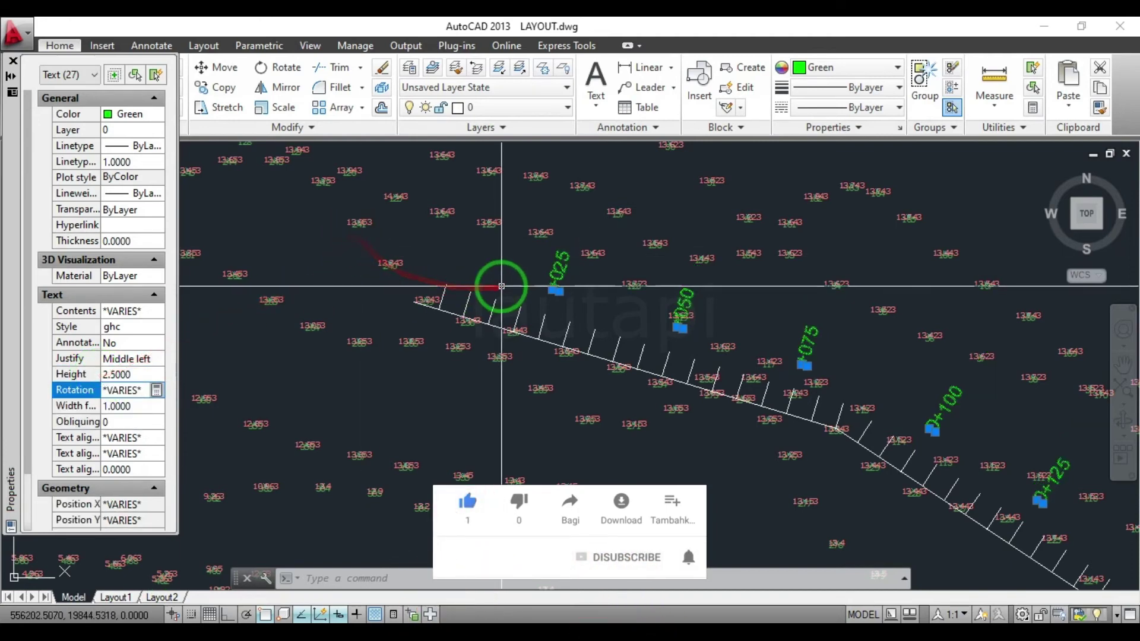
key(Escape)
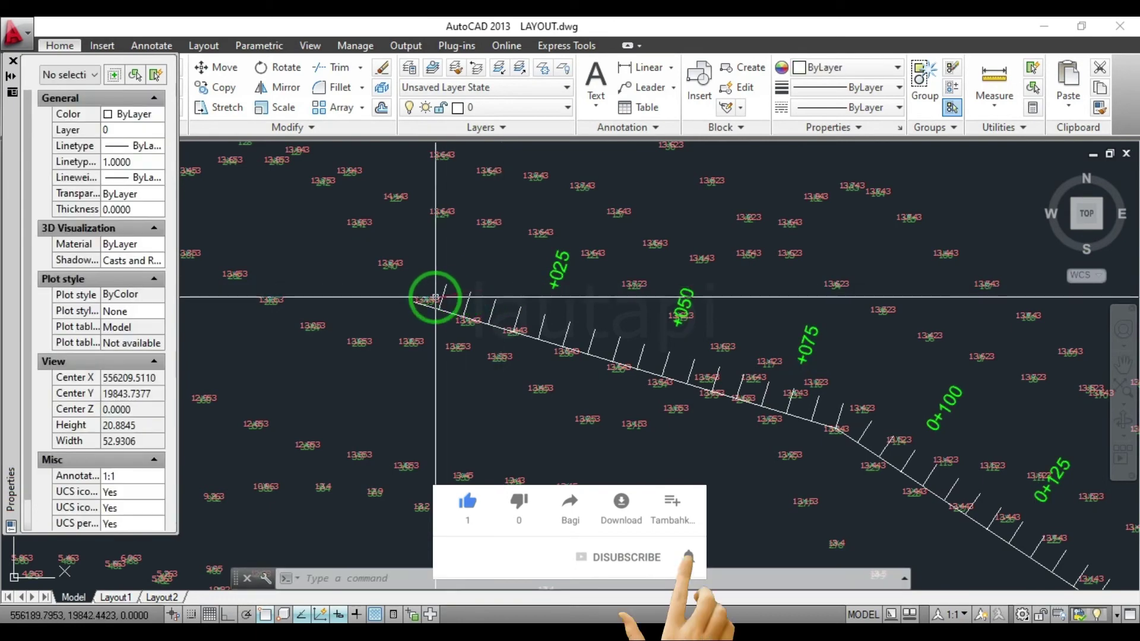
scroll(440, 300, up, 3)
Select all 139 station tick-mark blocks with Select Similar
click(463, 286)
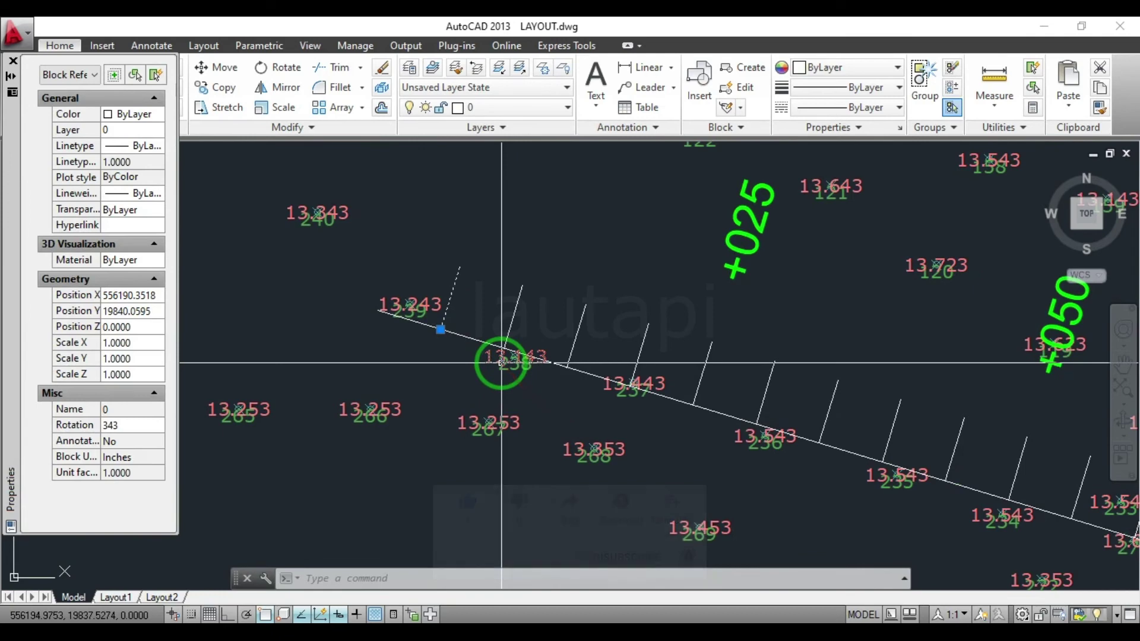
mouse_move(454, 294)
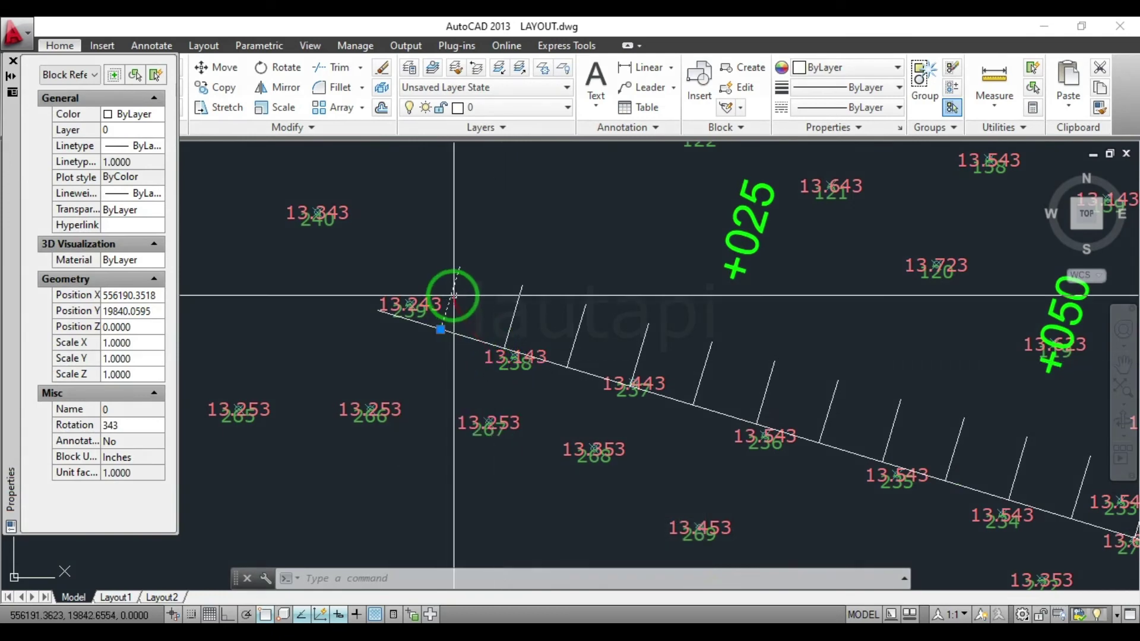
right_click(451, 295)
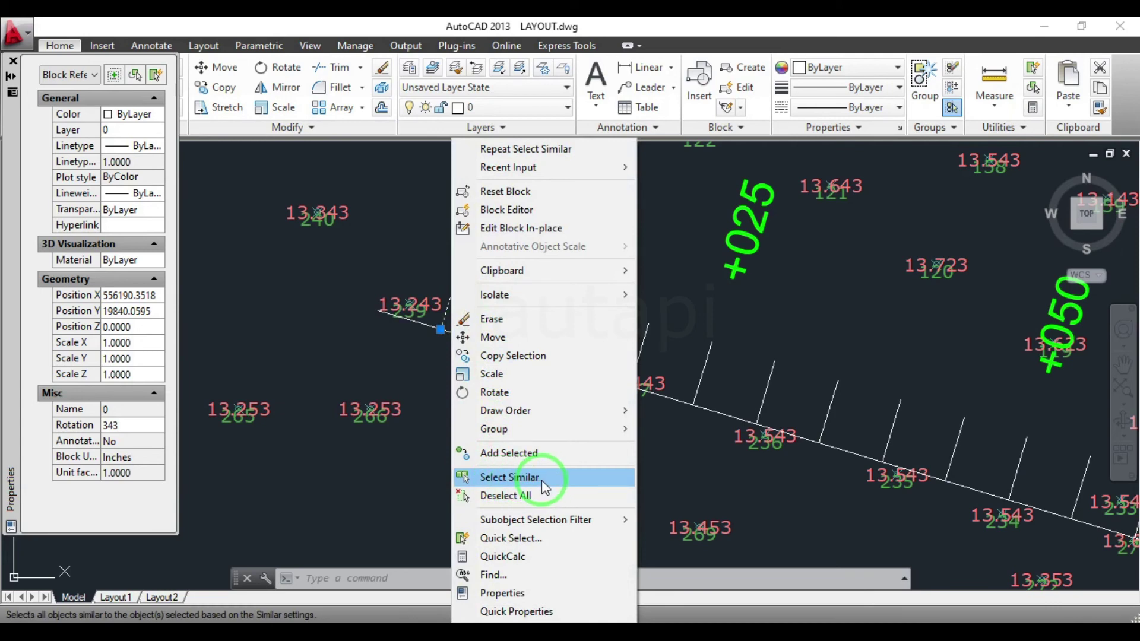
click(542, 478)
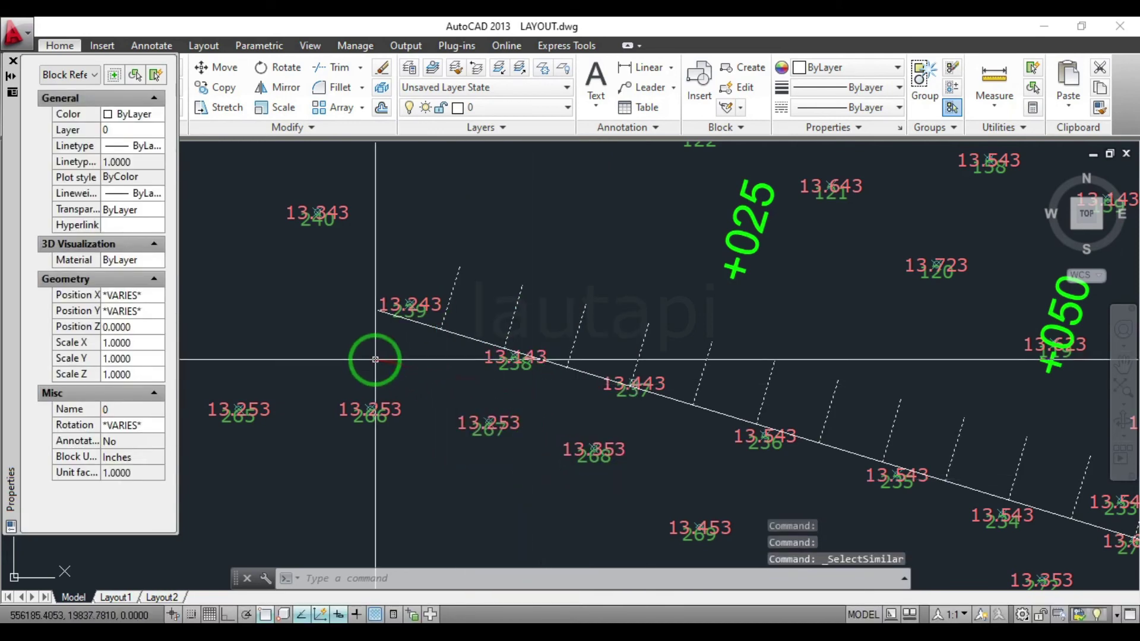
text(M)
Move the selected tick blocks from a base point down to their new position
key(Return)
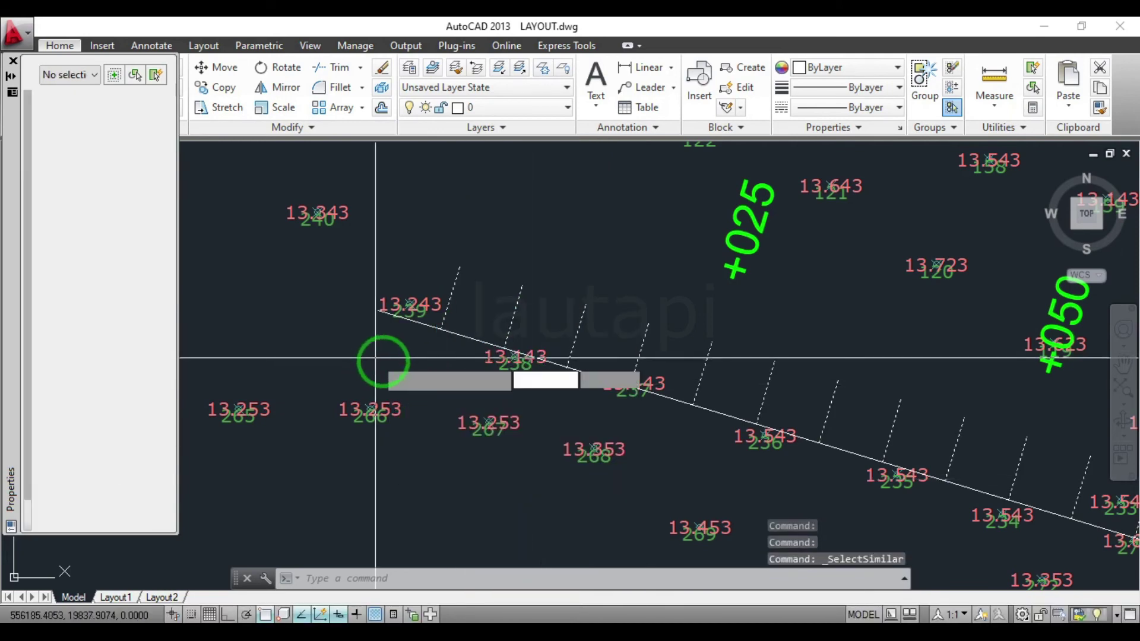
click(450, 298)
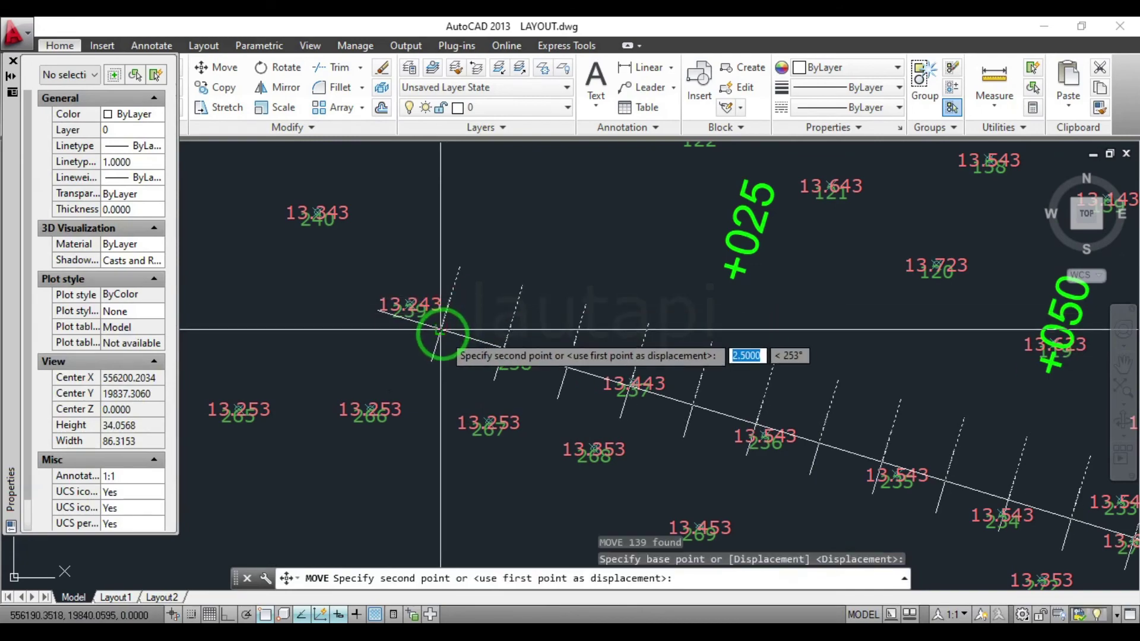
click(443, 334)
scroll(442, 334, down, 3)
scroll(542, 363, down, 1)
scroll(540, 319, down, 1)
scroll(526, 277, down, 2)
scroll(481, 392, up, 2)
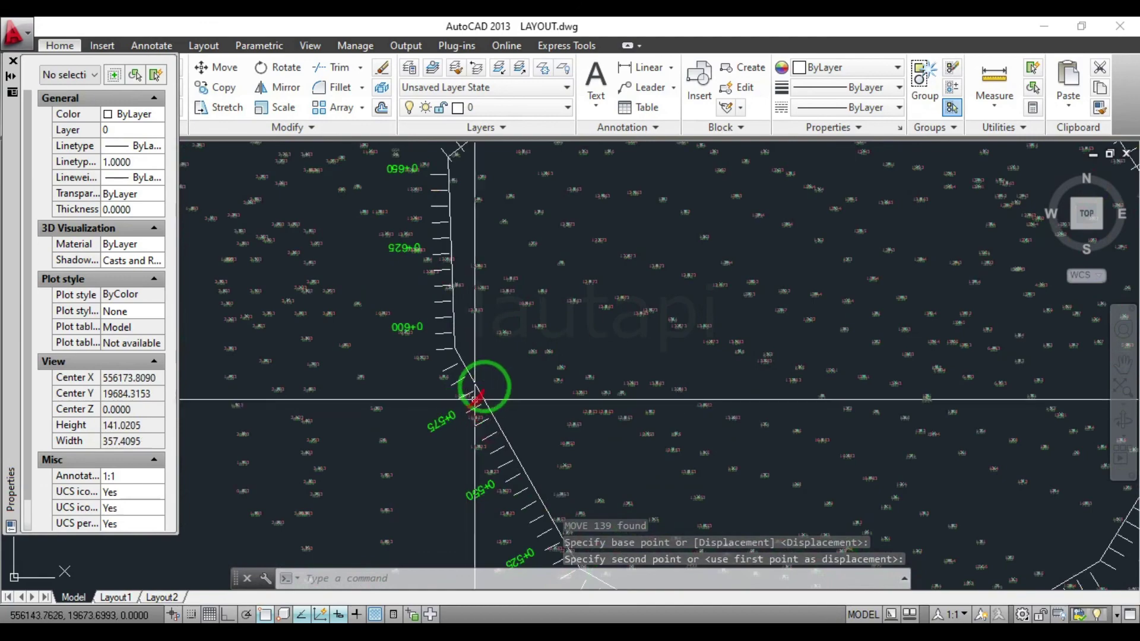
scroll(441, 317, down, 2)
scroll(453, 267, up, 2)
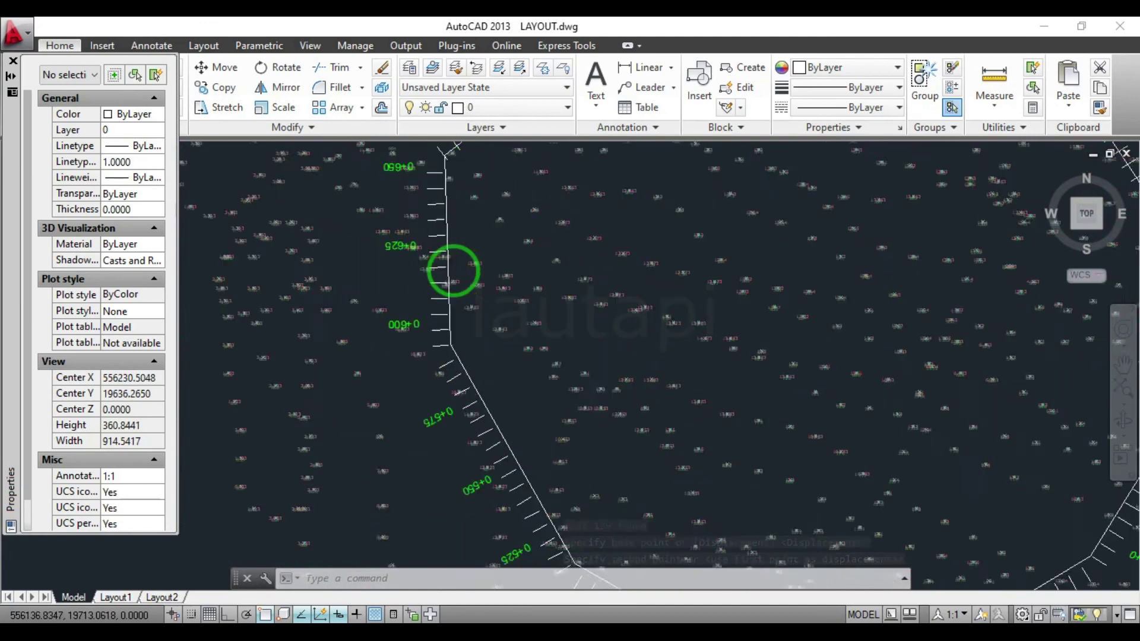
scroll(448, 288, up, 3)
scroll(521, 369, down, 3)
scroll(560, 331, up, 2)
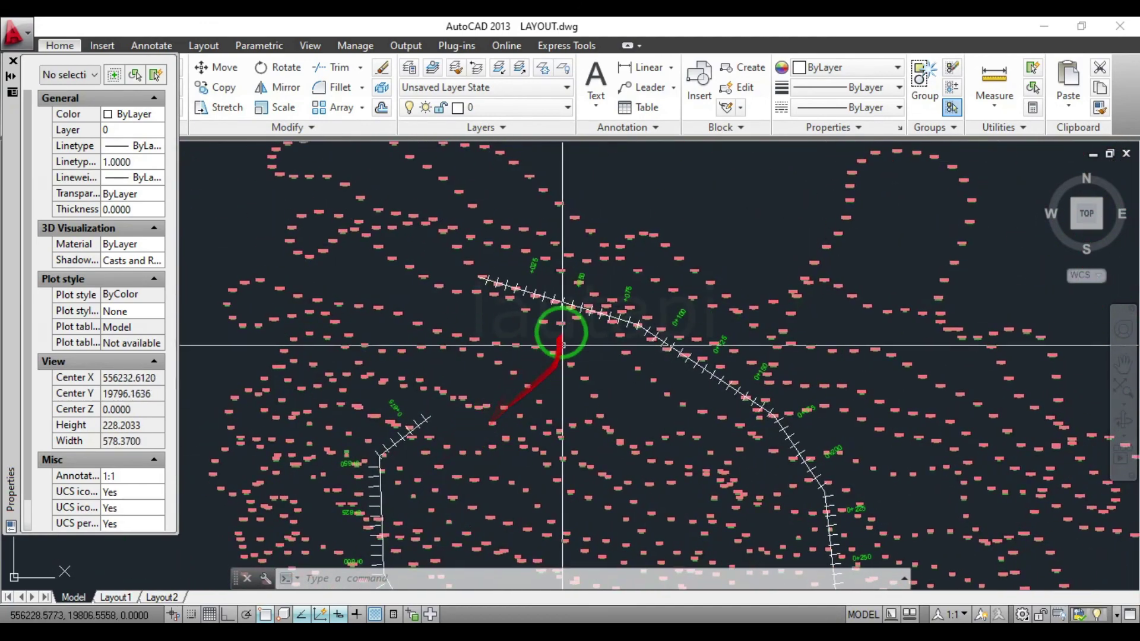
scroll(560, 324, up, 1)
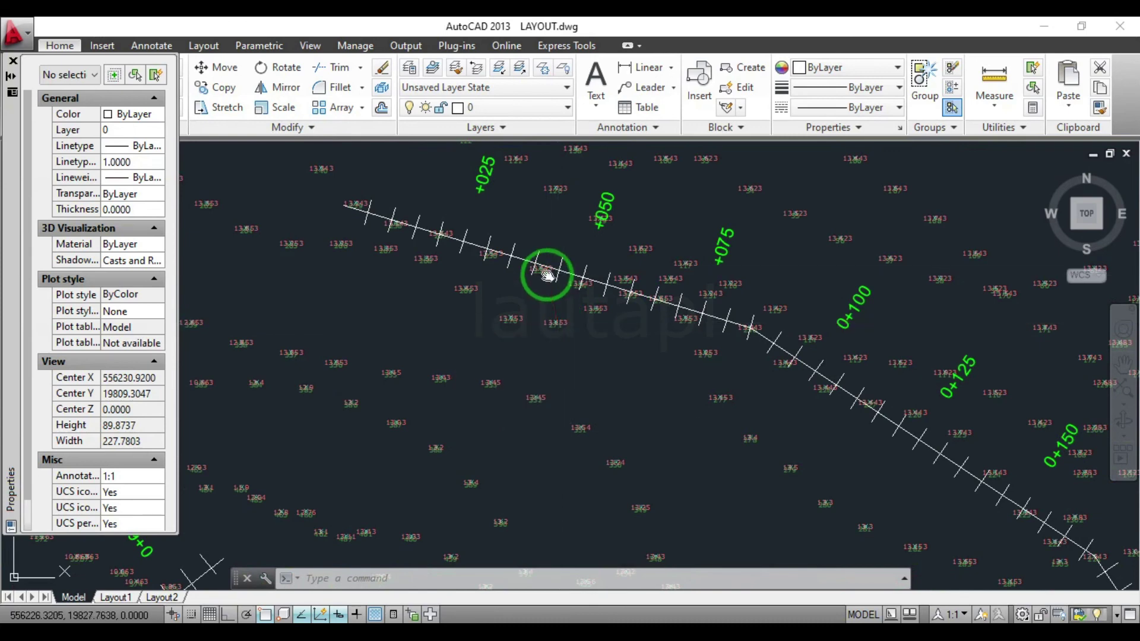
middle_drag(532, 214, 529, 260)
scroll(618, 287, down, 2)
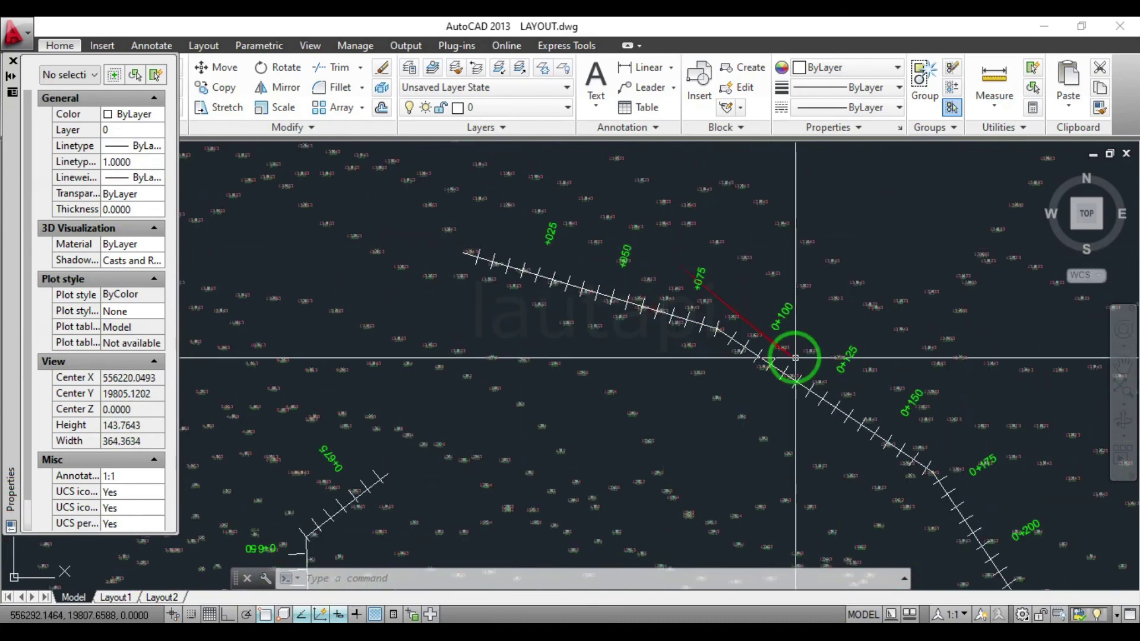
middle_drag(794, 349, 730, 273)
middle_drag(781, 322, 774, 309)
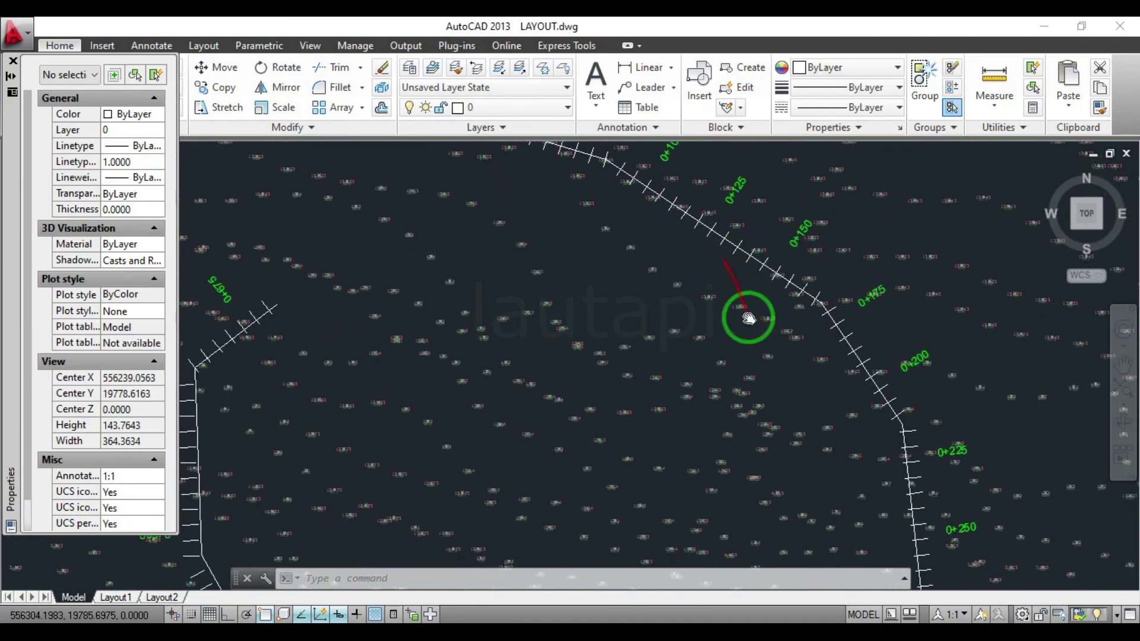
mouse_move(700, 407)
middle_down()
mouse_move(794, 446)
mouse_move(746, 364)
mouse_move(679, 409)
mouse_move(667, 453)
mouse_move(595, 300)
middle_up()
scroll(570, 341, up, 2)
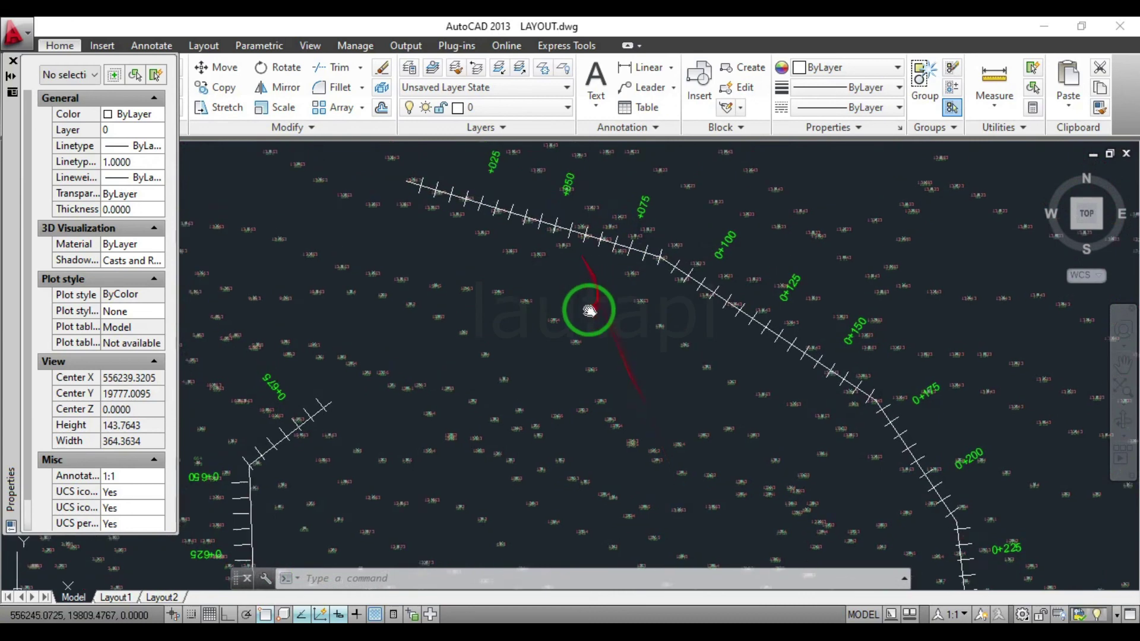
scroll(672, 324, up, 2)
mouse_move(672, 324)
middle_down()
mouse_move(631, 377)
mouse_move(638, 395)
middle_up()
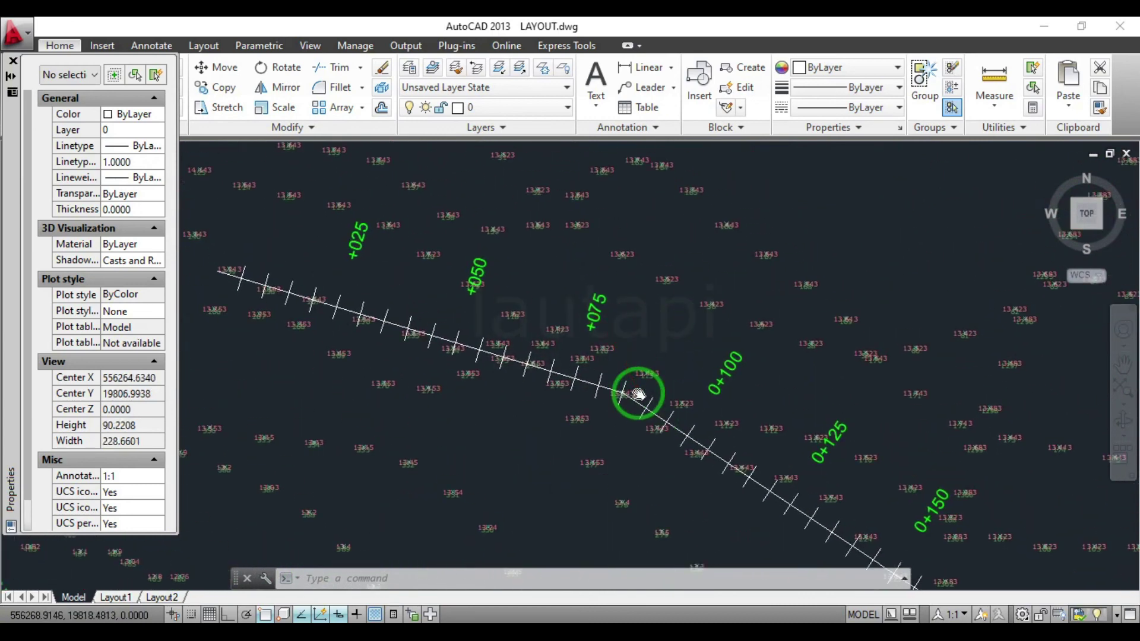
click(1044, 26)
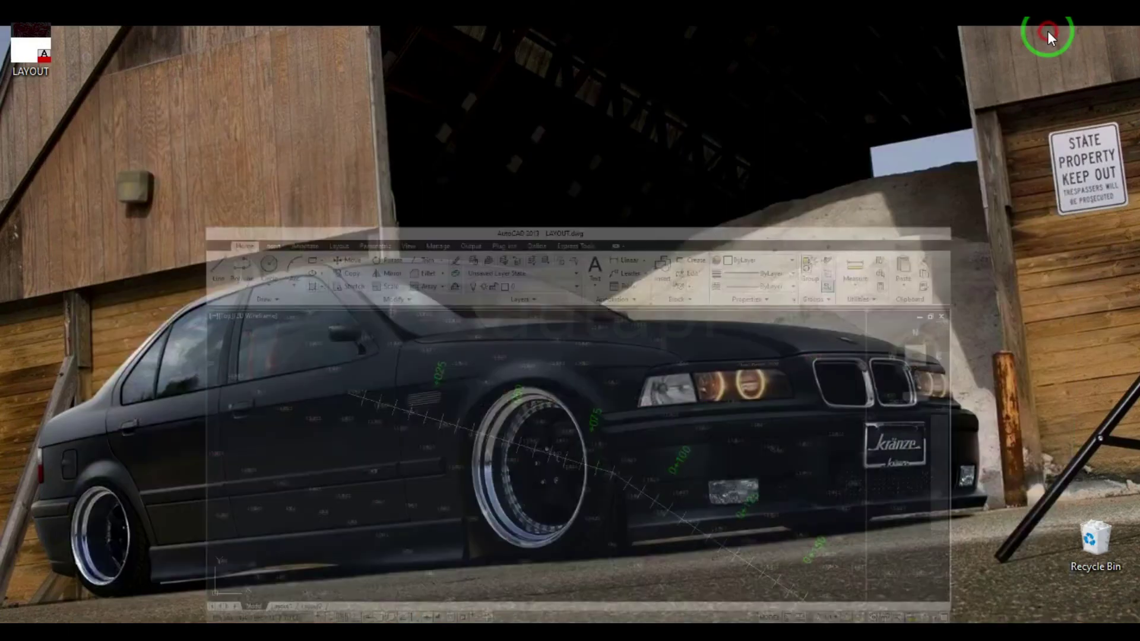
Refresh the Windows desktop from its right-click menu to show the LAYOUT shortcut
right_click(526, 173)
click(504, 219)
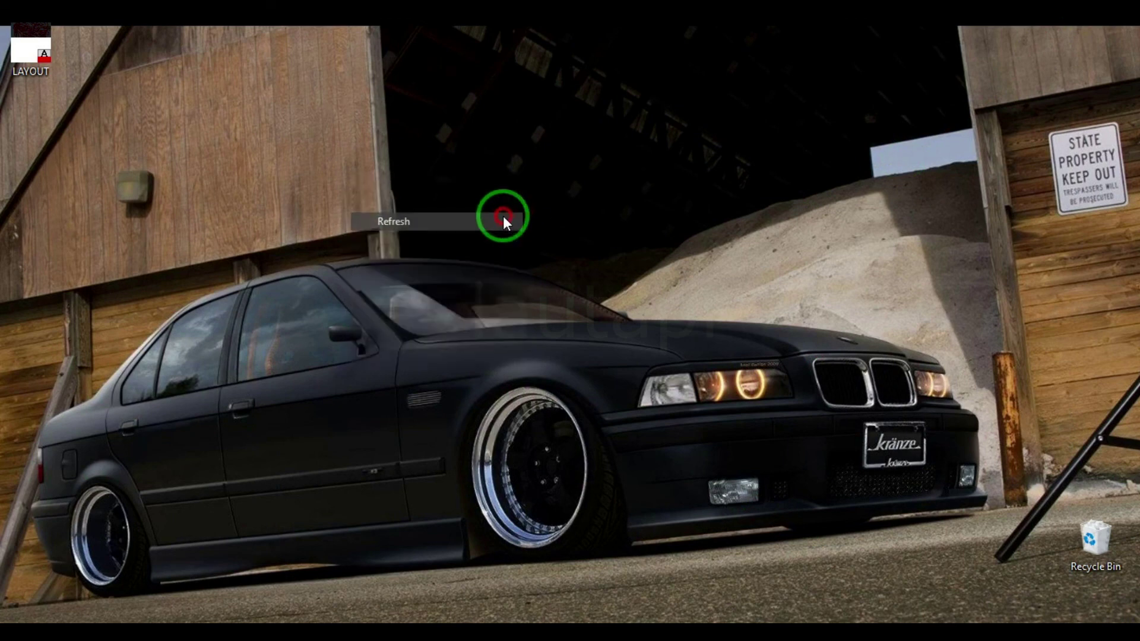